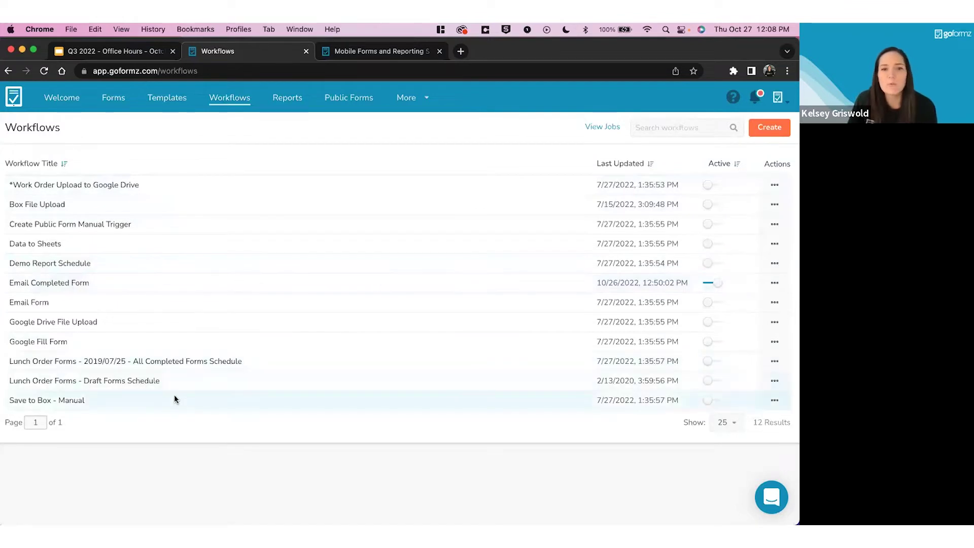
Start creating a new workflow and look through the recipe cards in the Workflow Recipes Library.
click(765, 136)
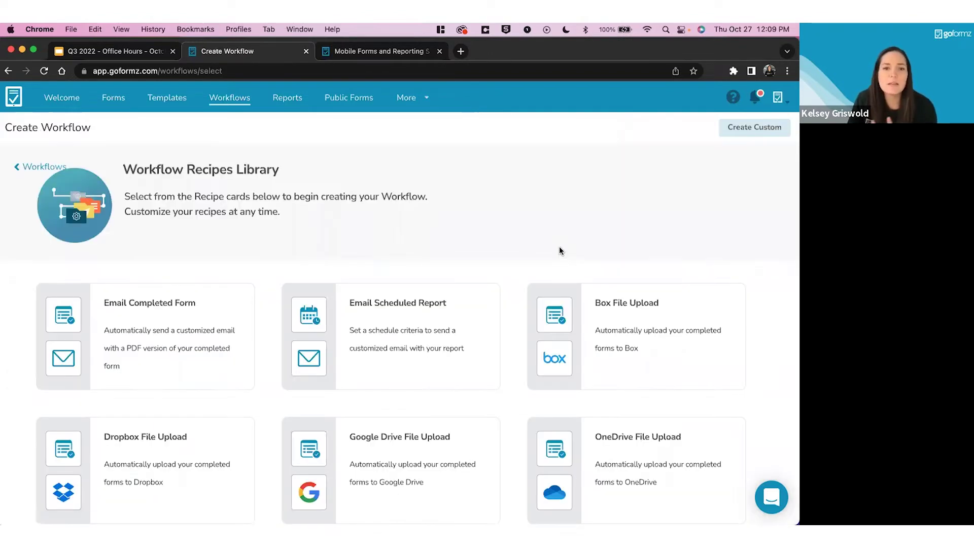
scroll(559, 247, down, 1)
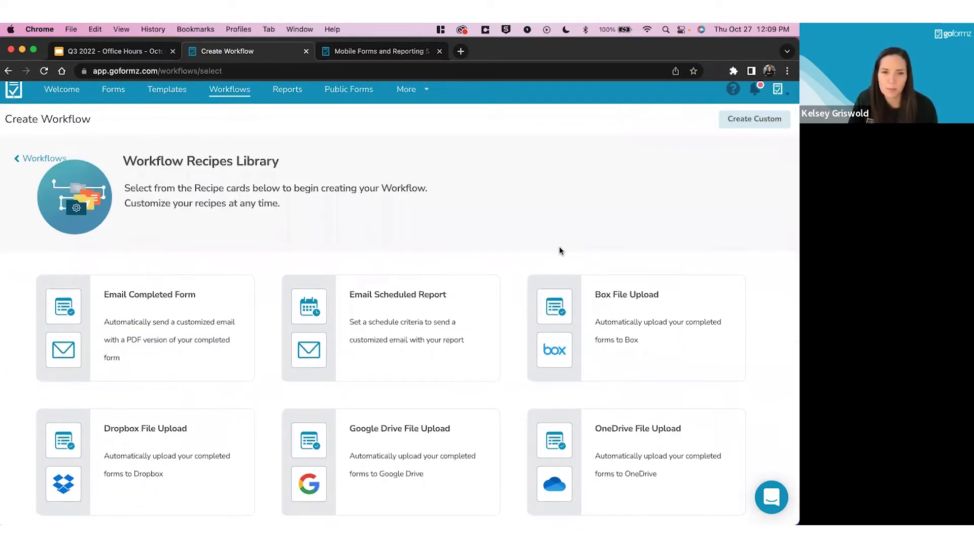
scroll(560, 250, down, 5)
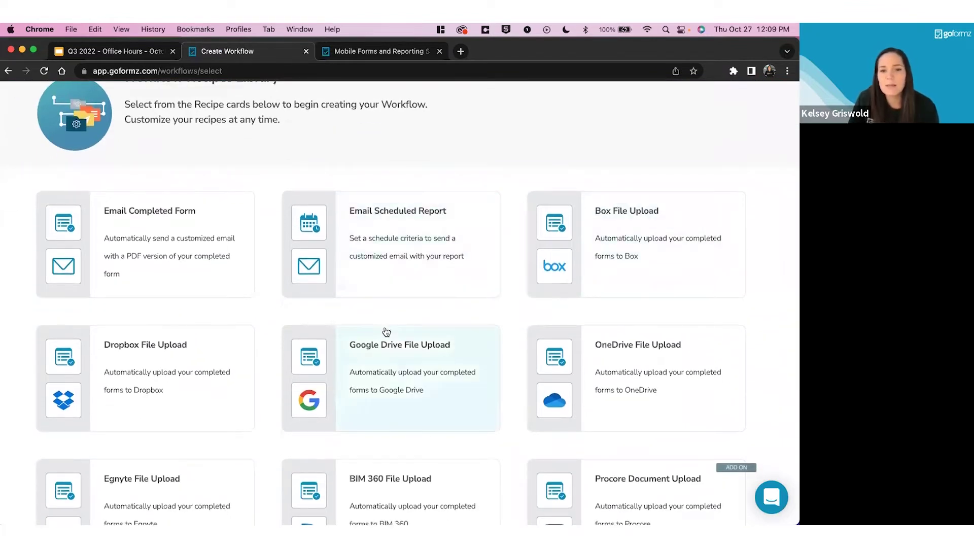
scroll(208, 355, down, 2)
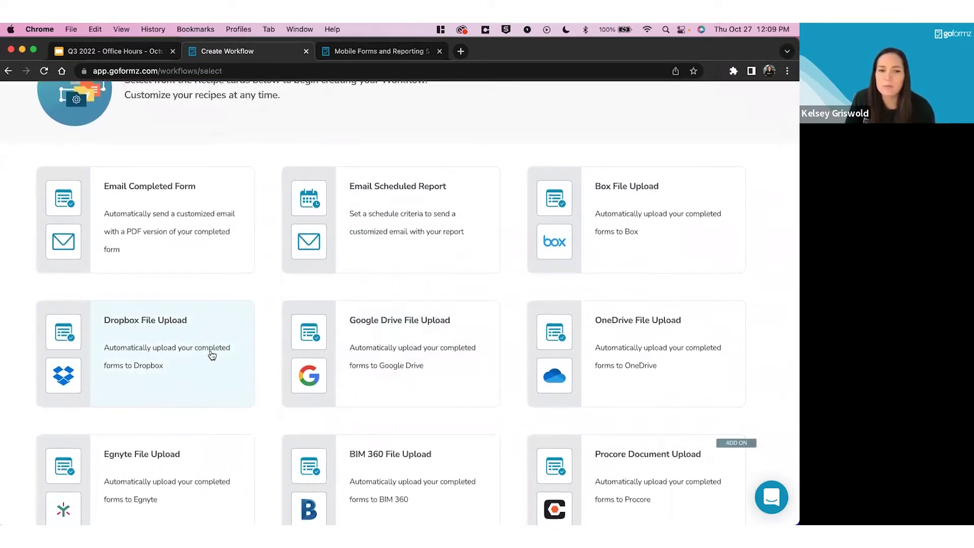
scroll(212, 356, down, 3)
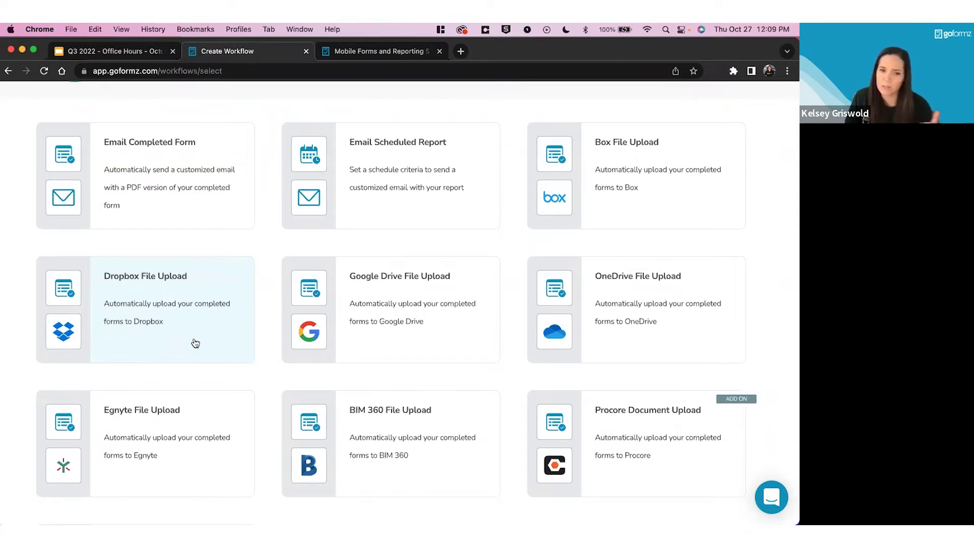
scroll(195, 340, up, 4)
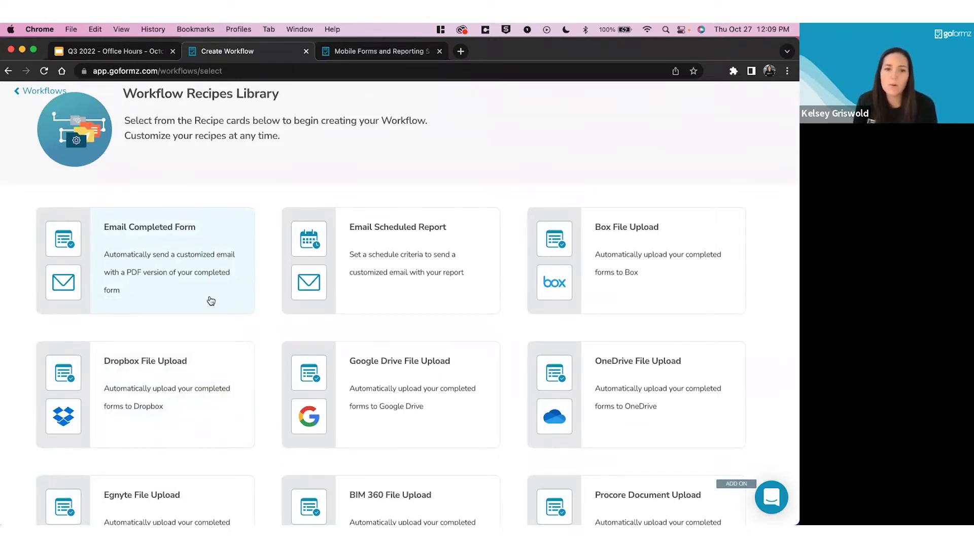
scroll(660, 295, down, 1)
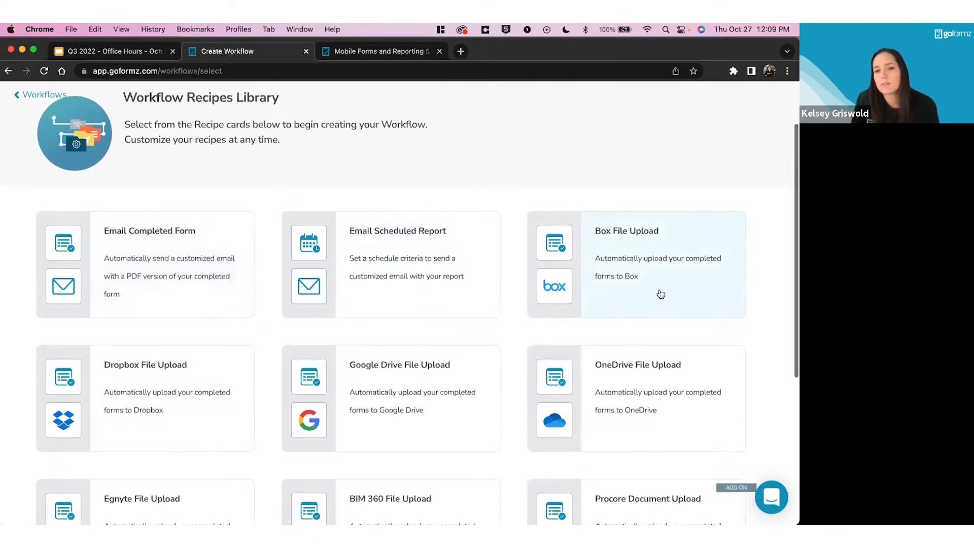
scroll(319, 392, down, 1)
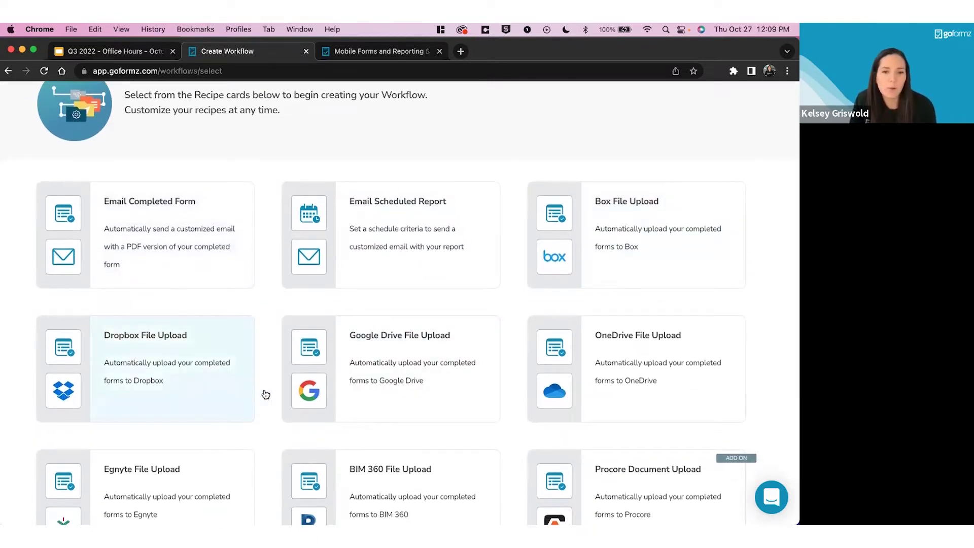
scroll(398, 425, down, 3)
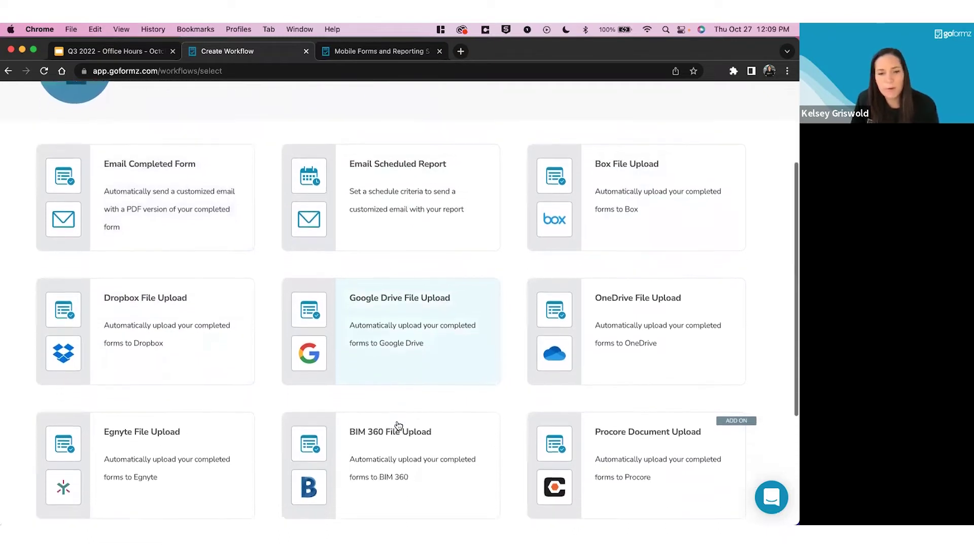
scroll(398, 414, down, 4)
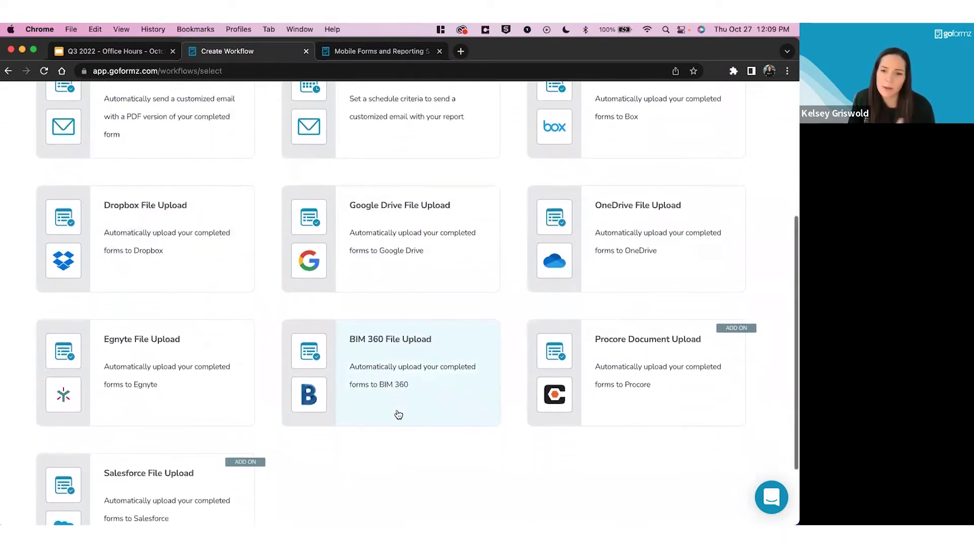
scroll(398, 414, down, 2)
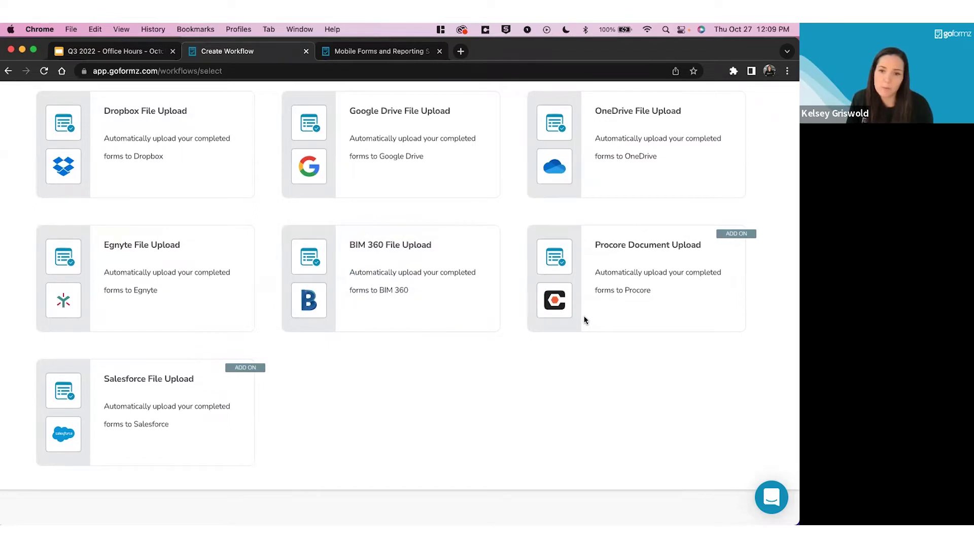
scroll(185, 433, up, 1)
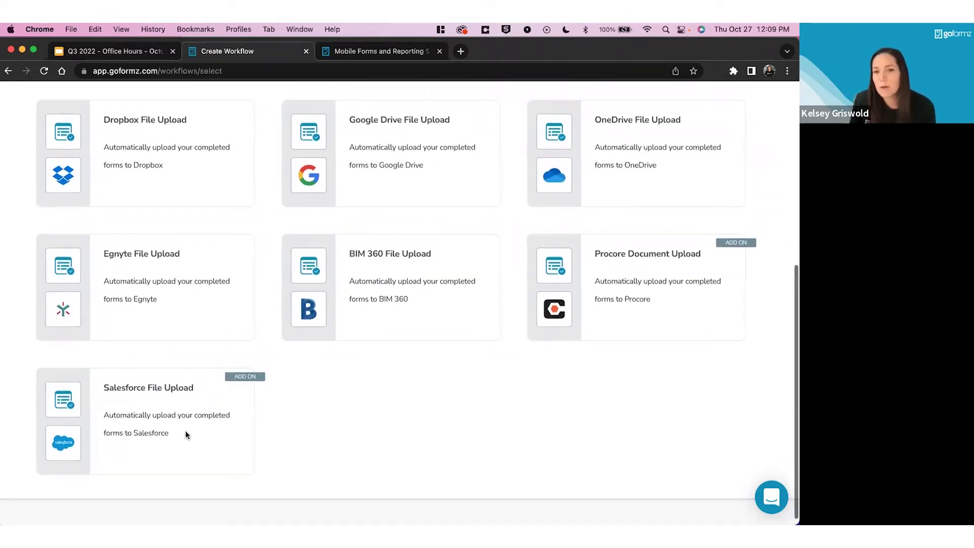
scroll(185, 433, up, 3)
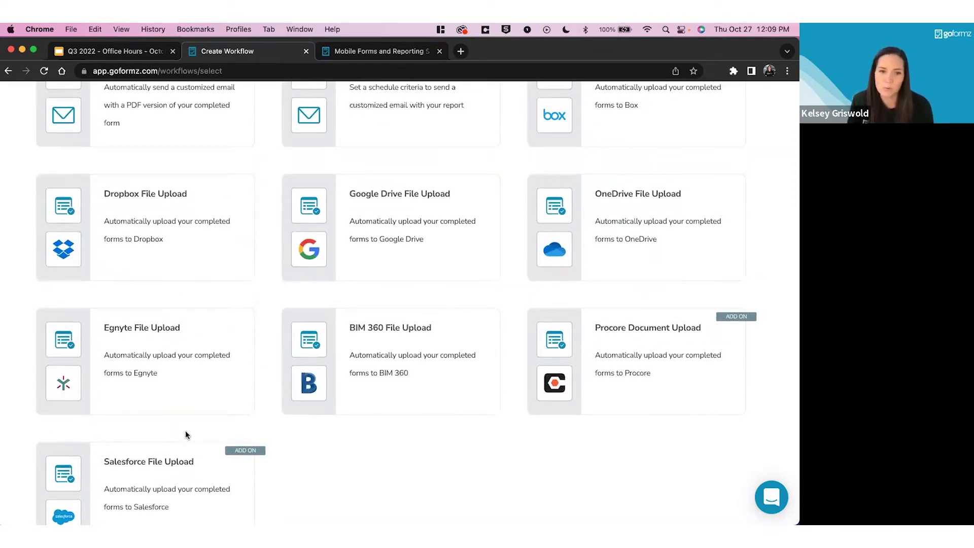
scroll(186, 434, up, 6)
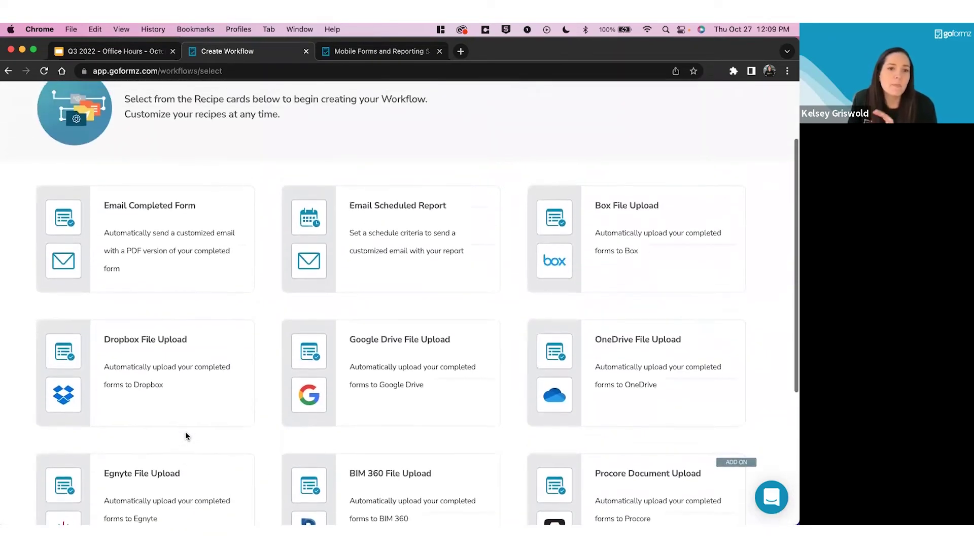
scroll(186, 435, up, 3)
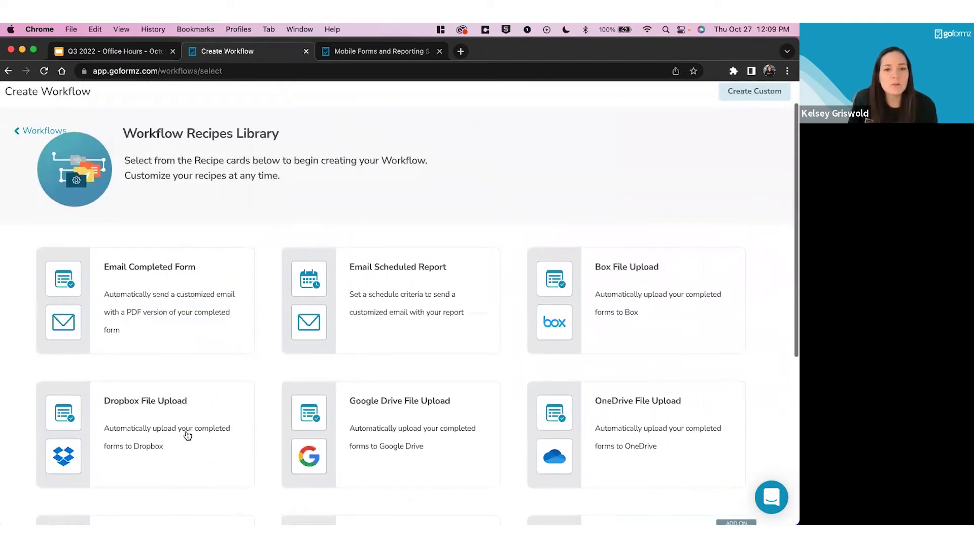
Start a workflow from the Email Completed Form recipe and inspect the Form Id mapping in its Export Form to PDF step.
click(174, 343)
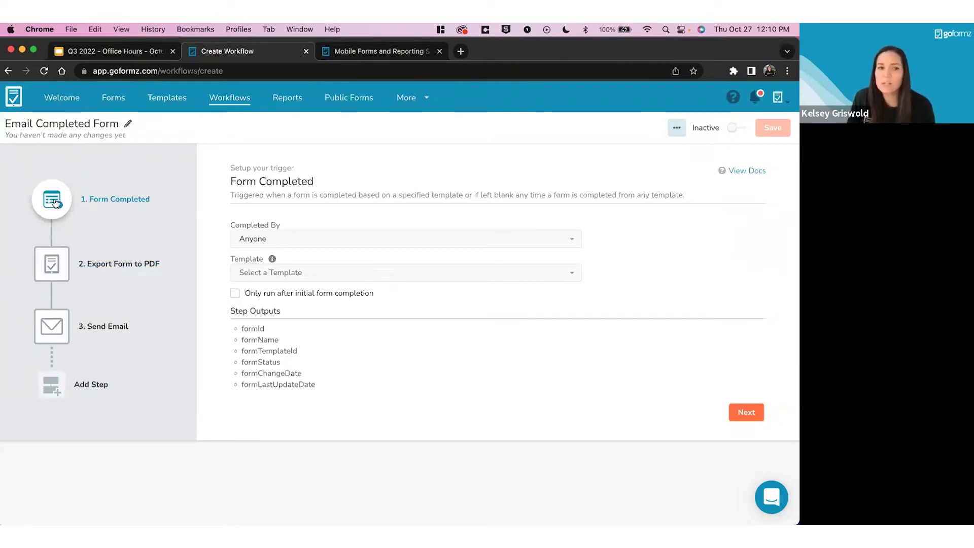
click(55, 272)
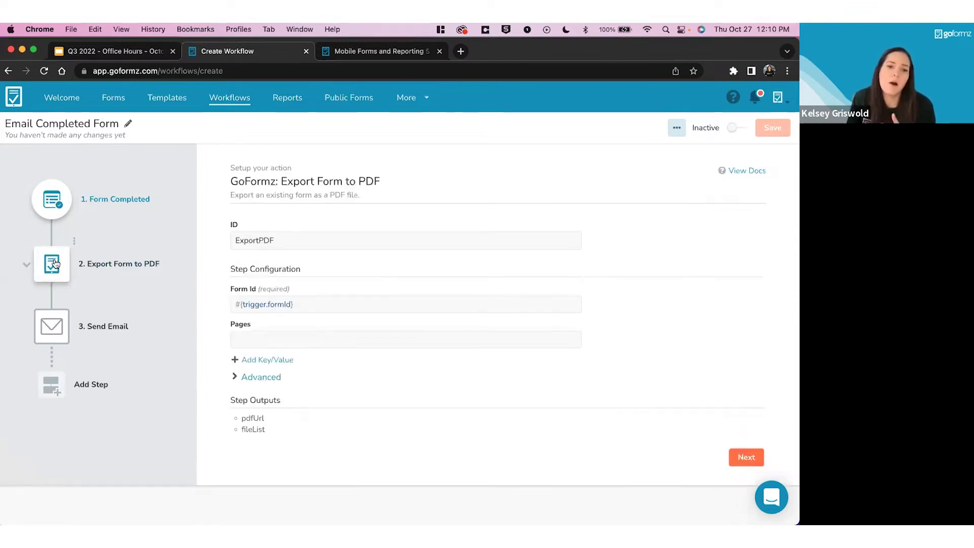
click(250, 308)
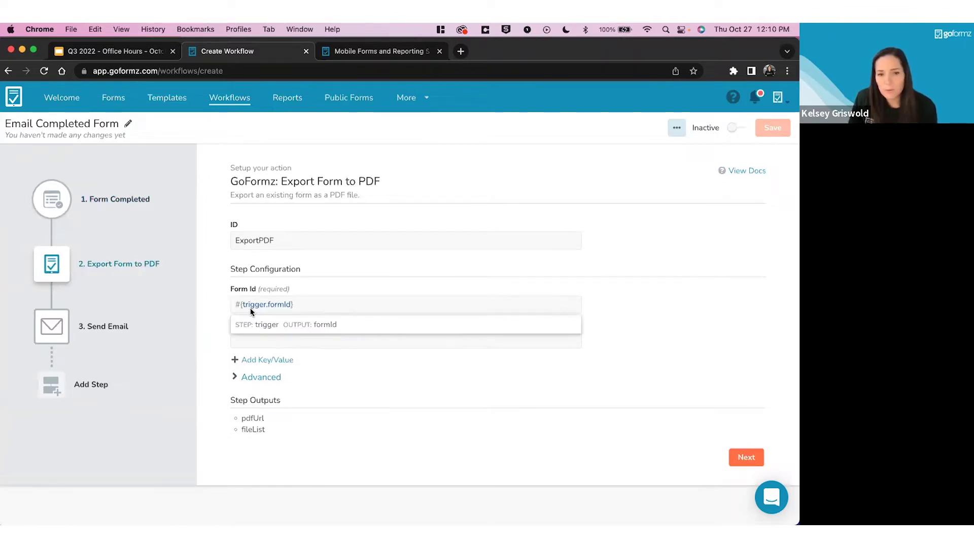
drag(303, 306, 223, 311)
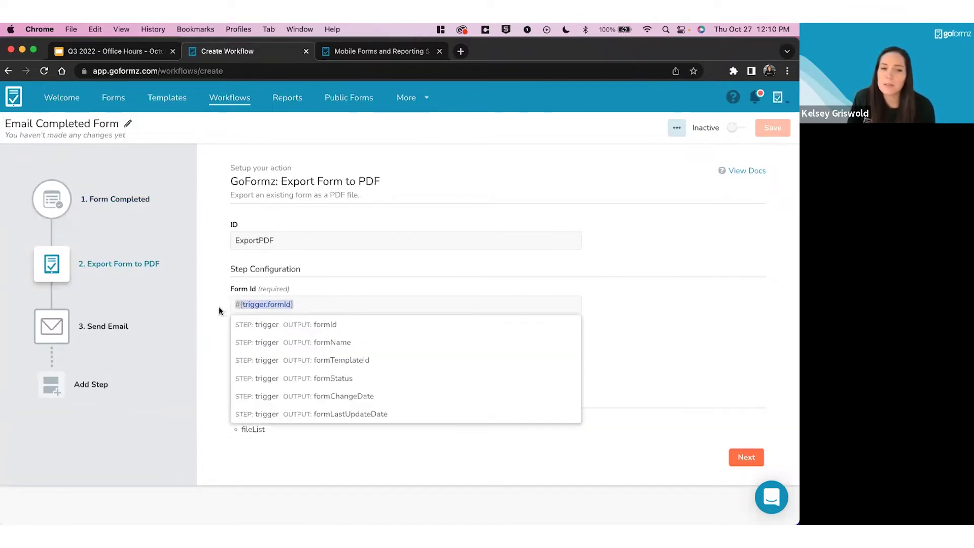
click(178, 309)
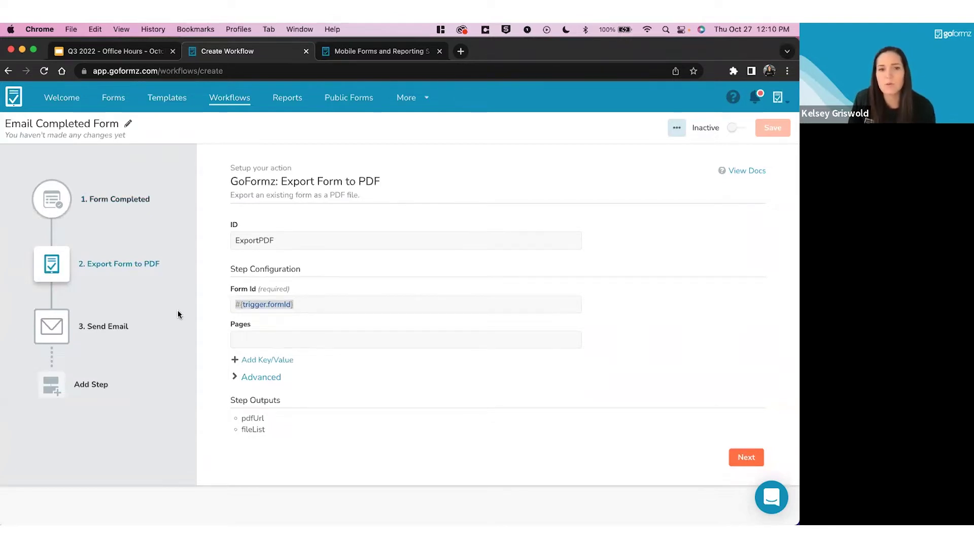
Review the Completed By options of the Form Completed trigger and the Pages setting of the Export Form to PDF step.
click(59, 207)
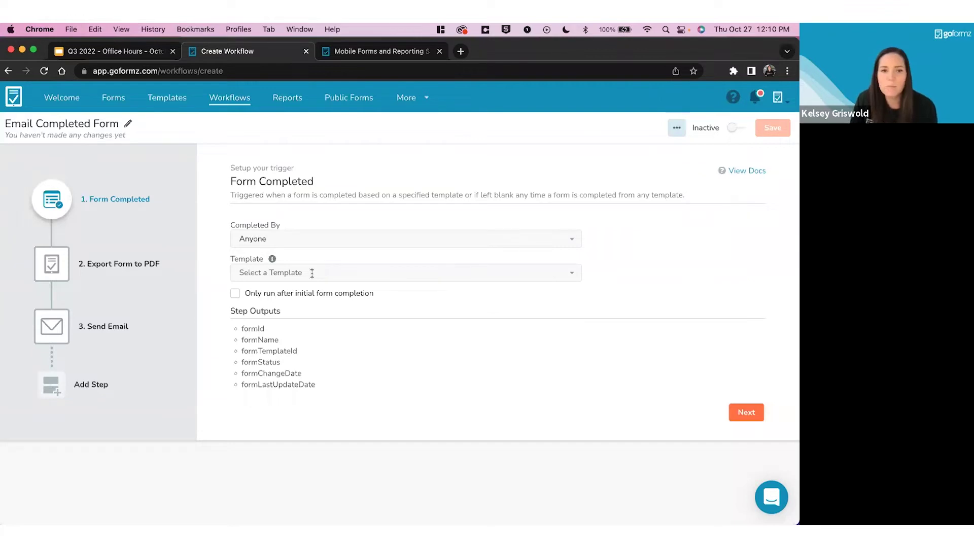
click(307, 237)
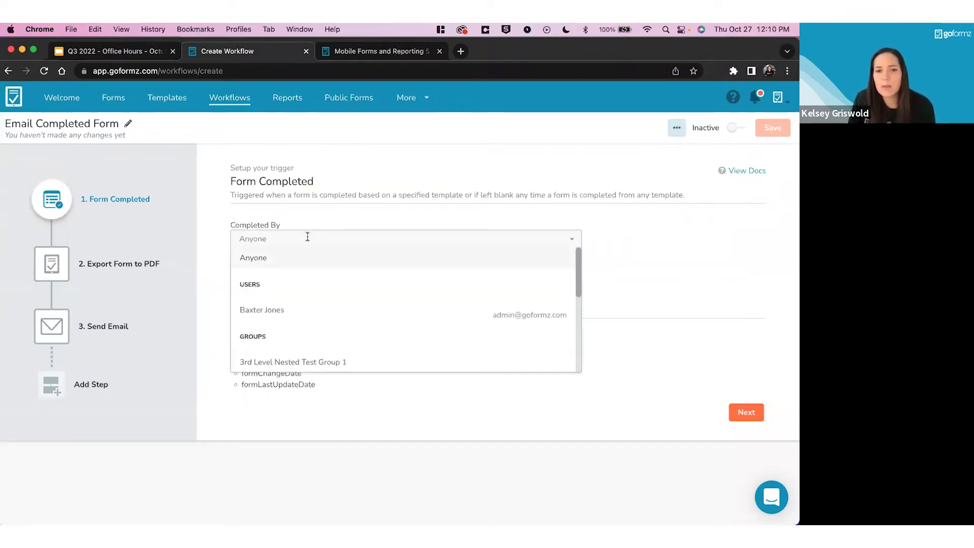
scroll(314, 274, down, 2)
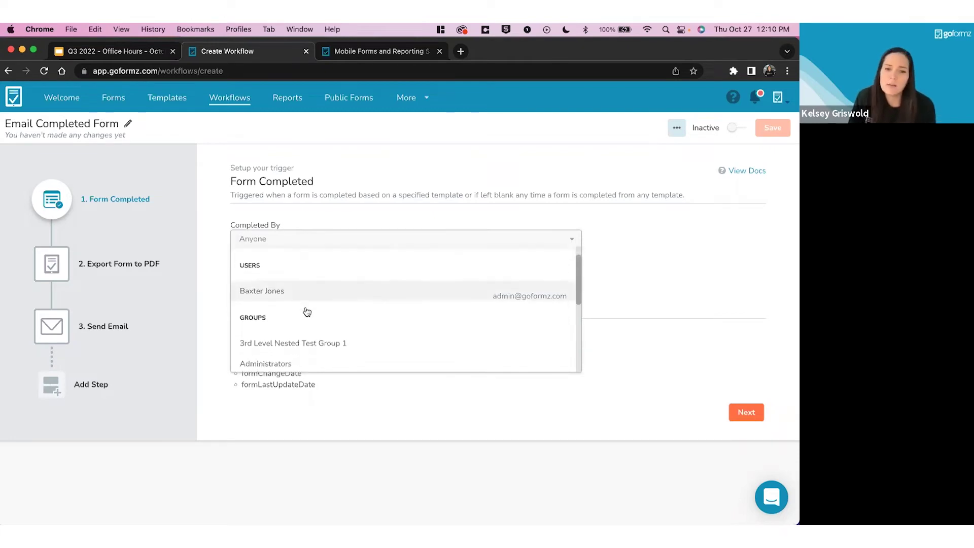
click(169, 262)
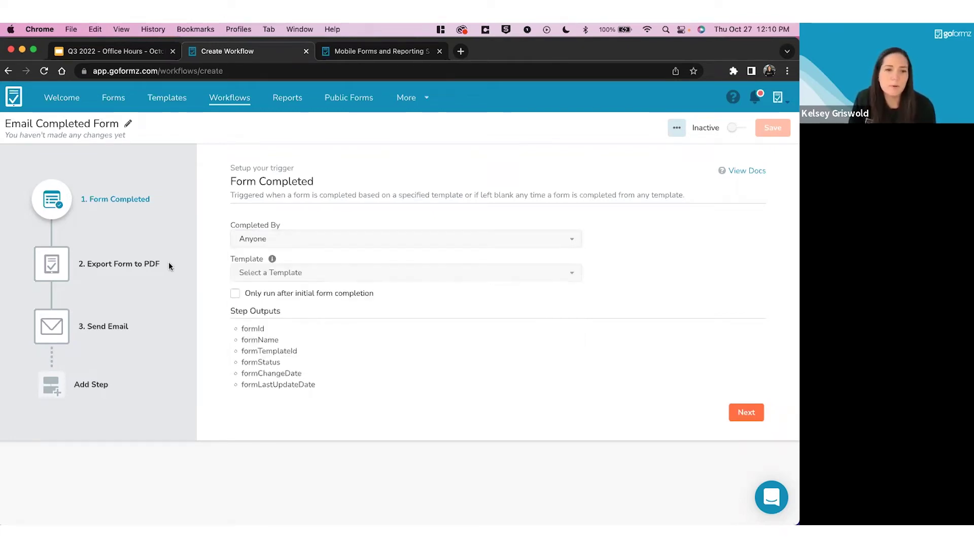
click(66, 260)
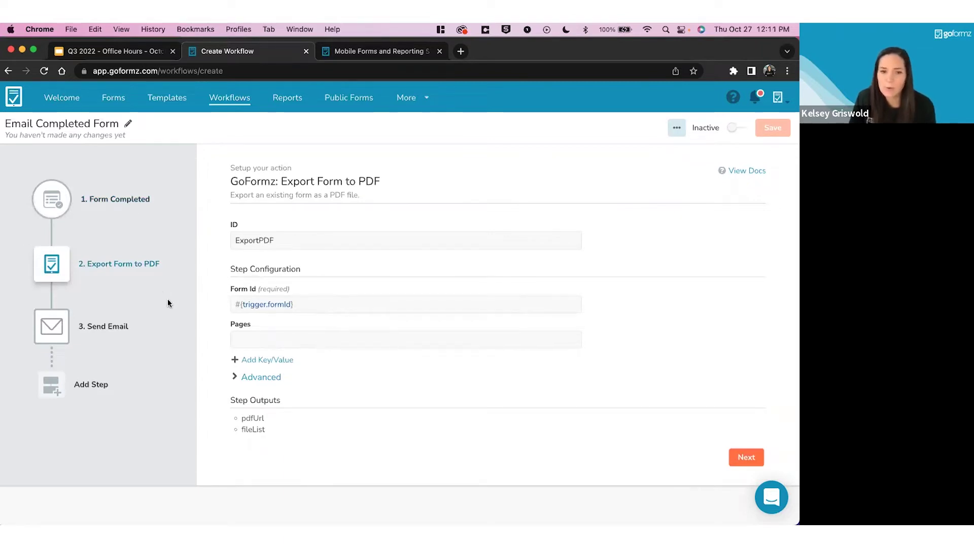
click(259, 342)
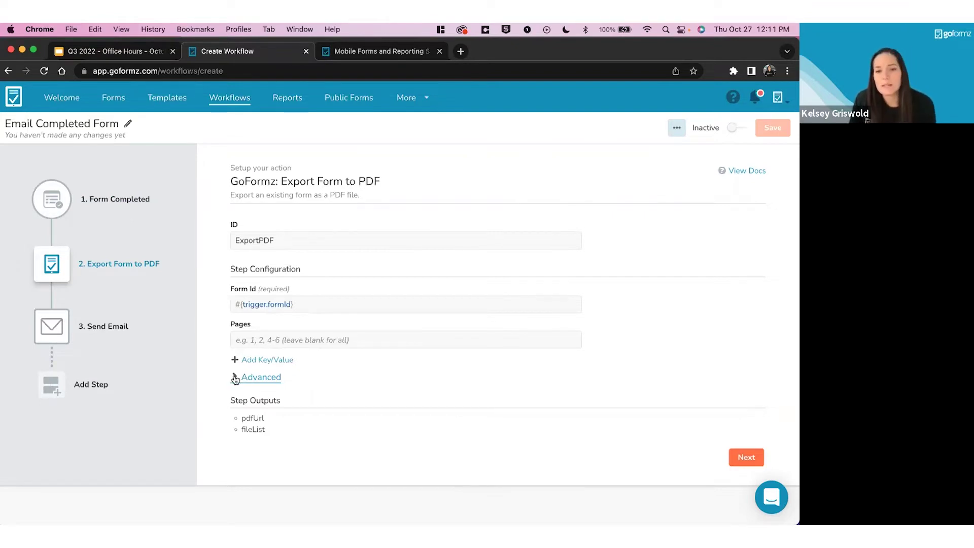
Open the Send Email step and examine its recipient fields, including the step outputs offered for To.
click(75, 324)
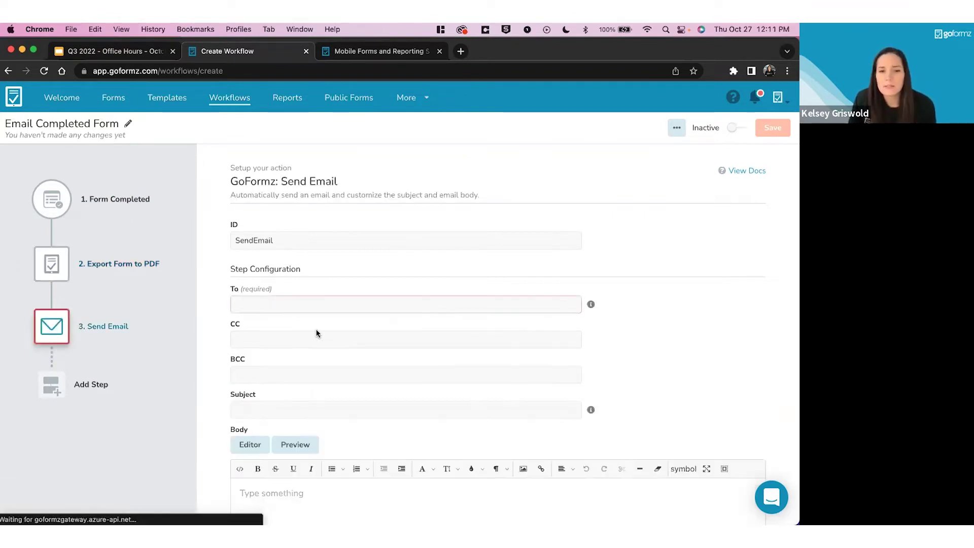
scroll(316, 333, down, 1)
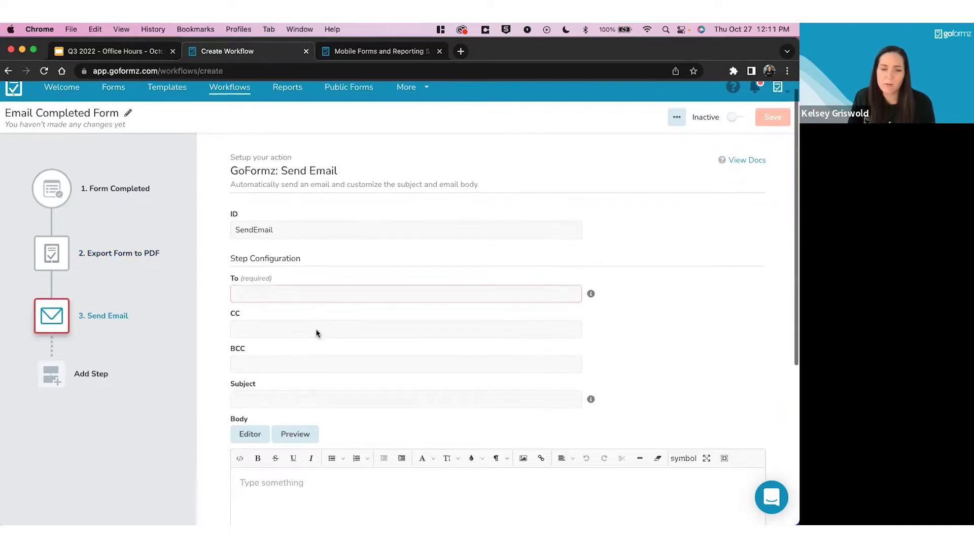
scroll(317, 333, down, 1)
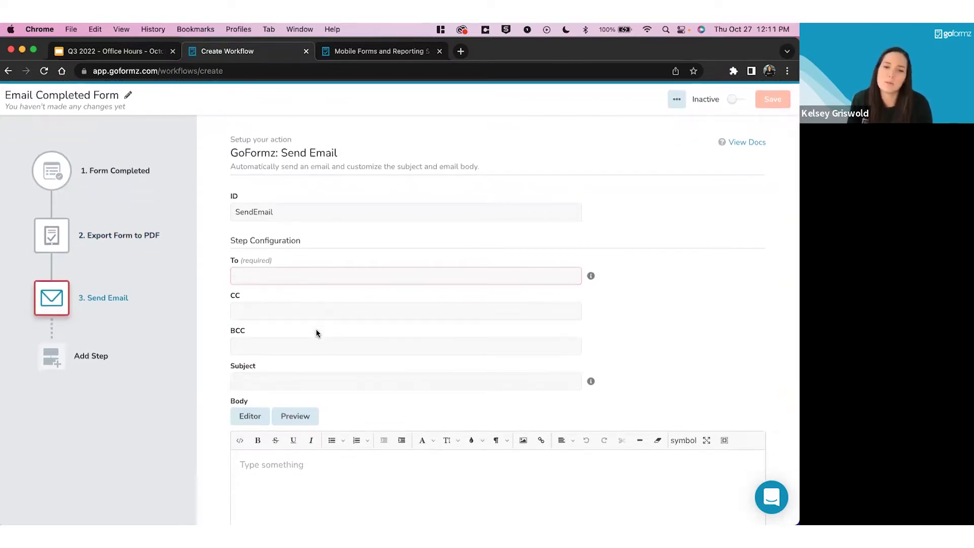
click(280, 276)
scroll(307, 327, down, 1)
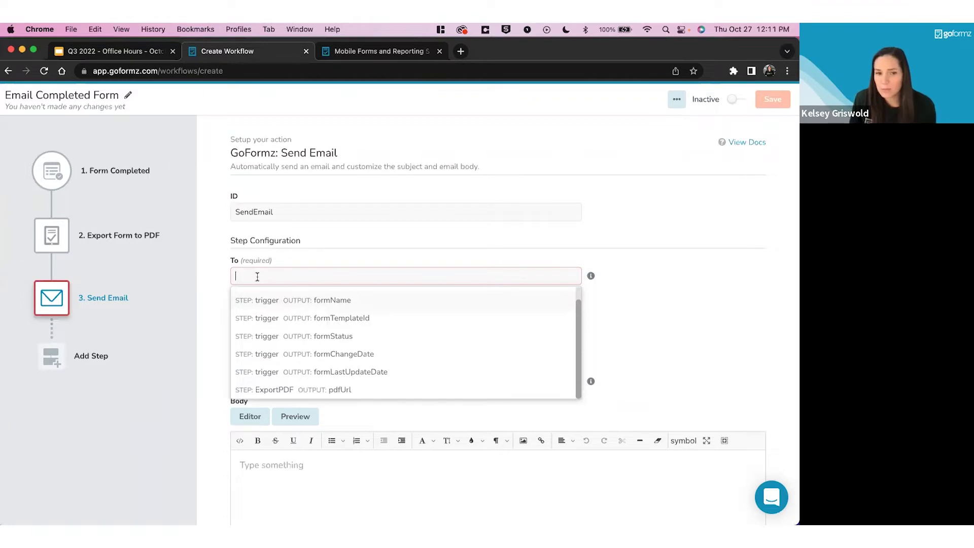
click(219, 275)
click(243, 310)
click(188, 334)
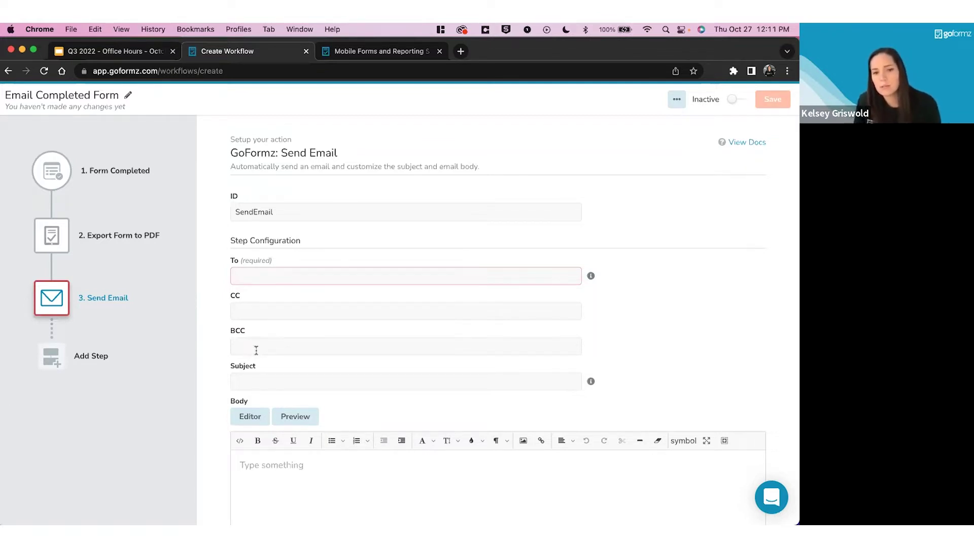
Examine the outputs offered for the email Subject and the ExportPDF file list mapped under Attachments.
scroll(255, 345, down, 2)
click(257, 319)
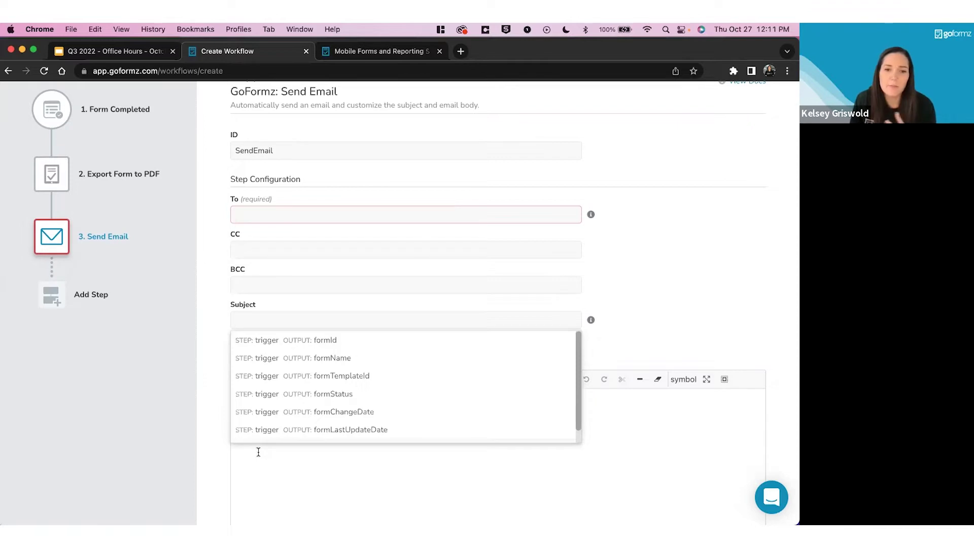
click(211, 446)
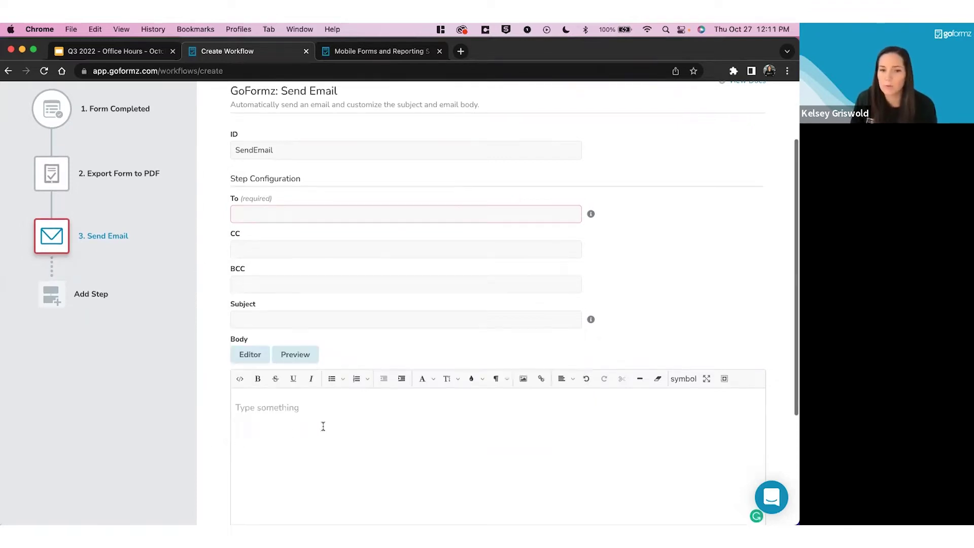
scroll(323, 426, down, 5)
drag(331, 419, 240, 410)
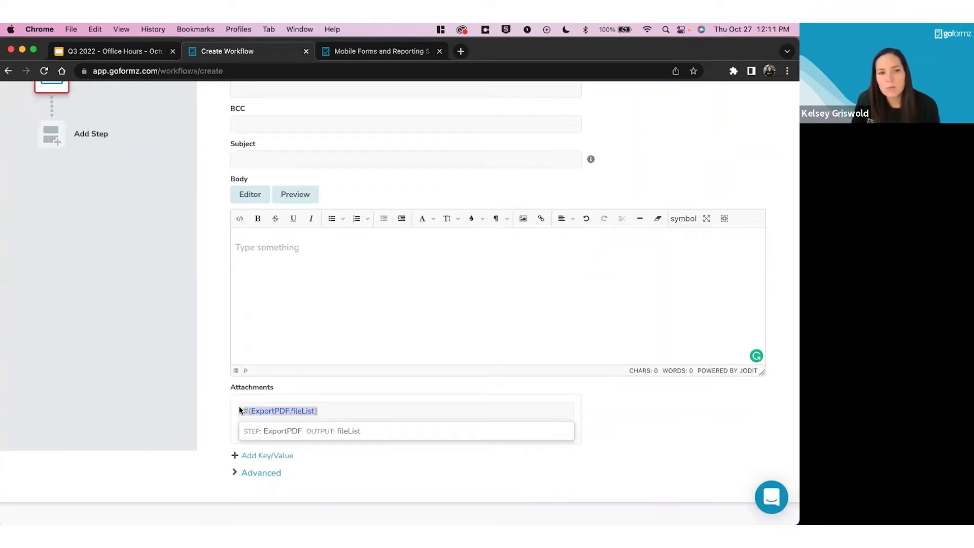
click(193, 420)
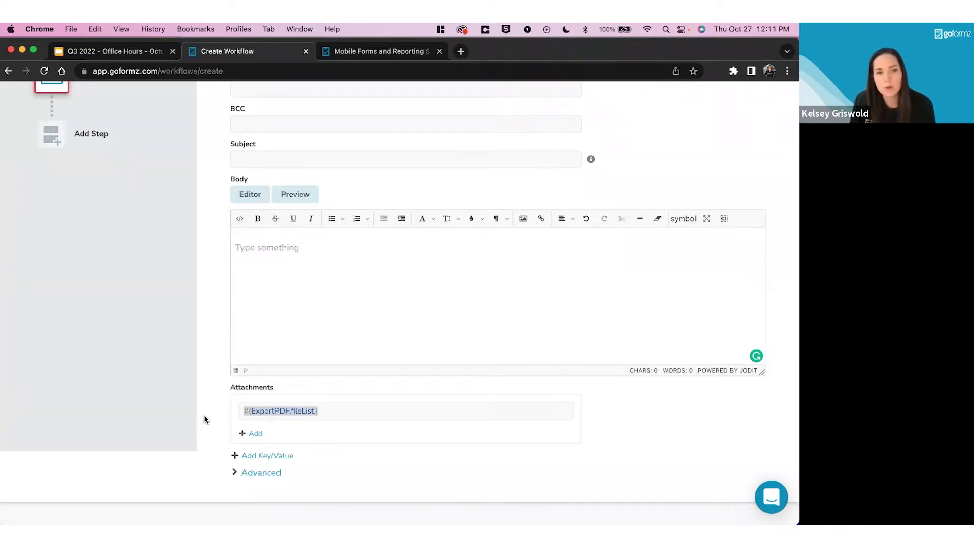
Start adding a workflow step after Send Email and choose Google Workspace as its app.
scroll(204, 419, up, 5)
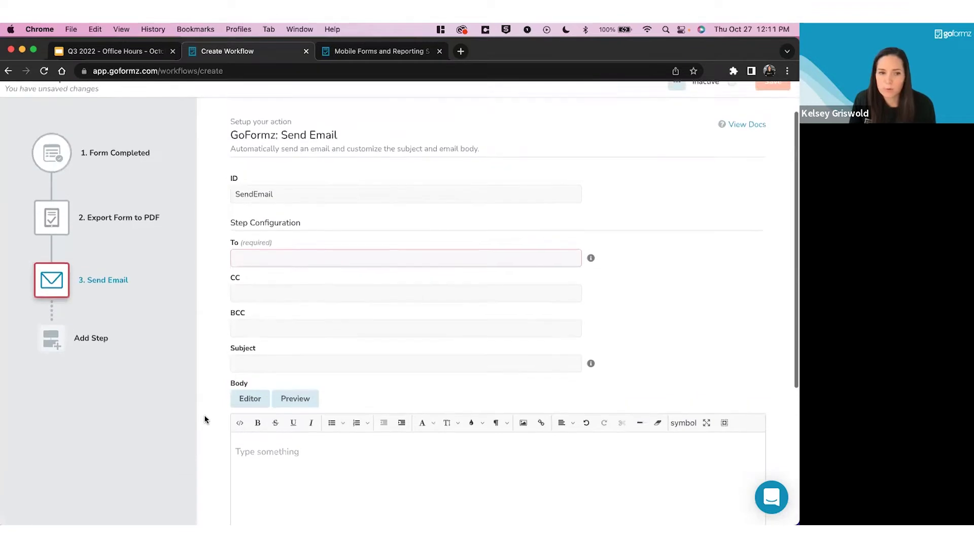
click(53, 355)
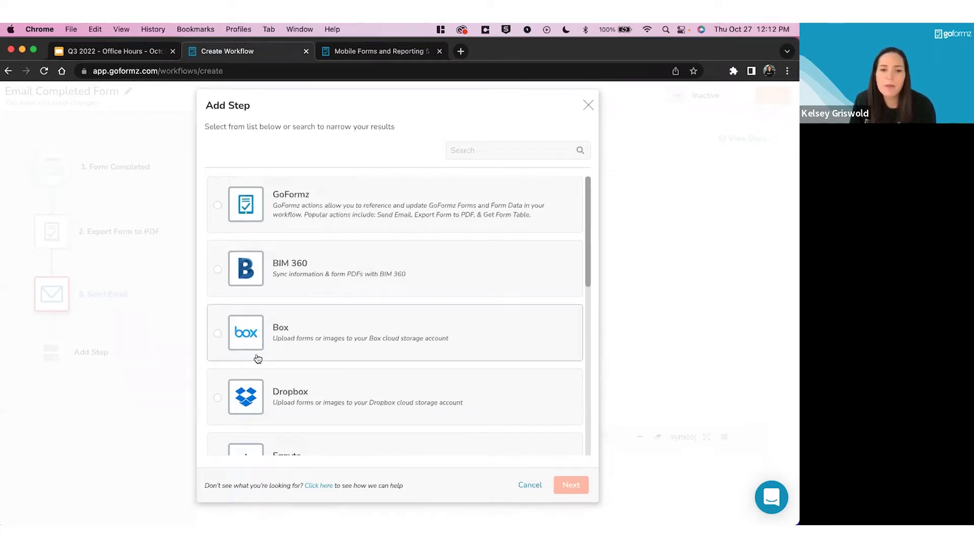
scroll(254, 355, down, 5)
click(295, 318)
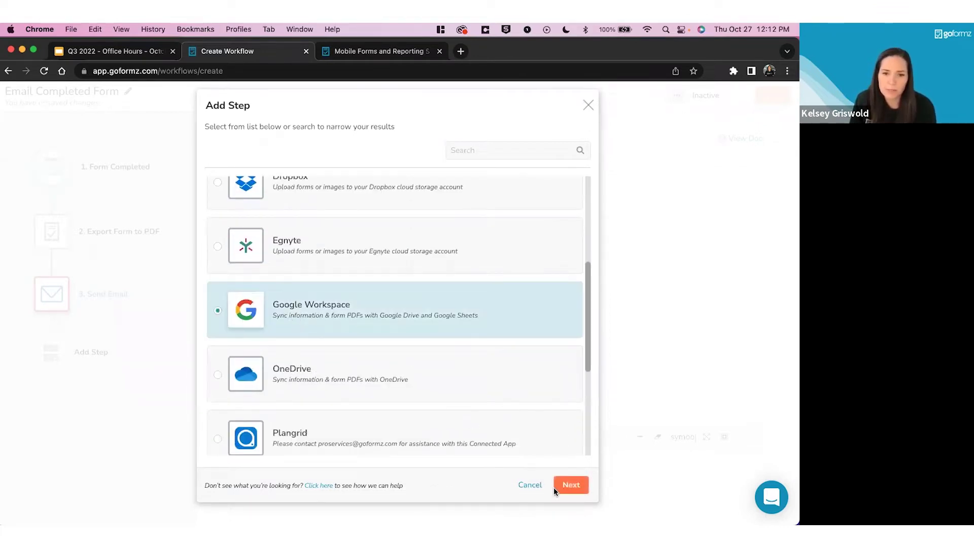
Examine the connected apps offered for the new step, from GoFormz and BIM 360 to Google Workspace.
scroll(458, 367, up, 2)
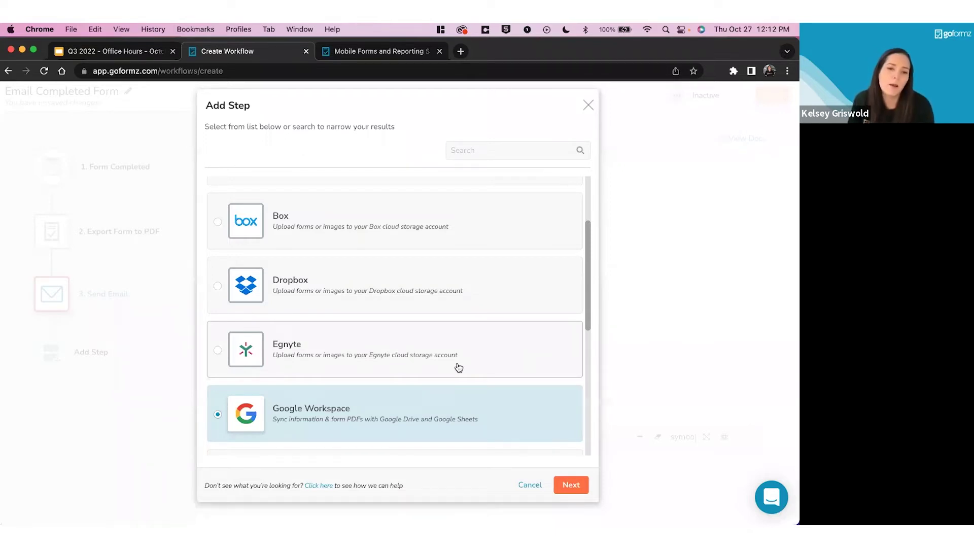
scroll(304, 386, down, 1)
scroll(291, 322, up, 4)
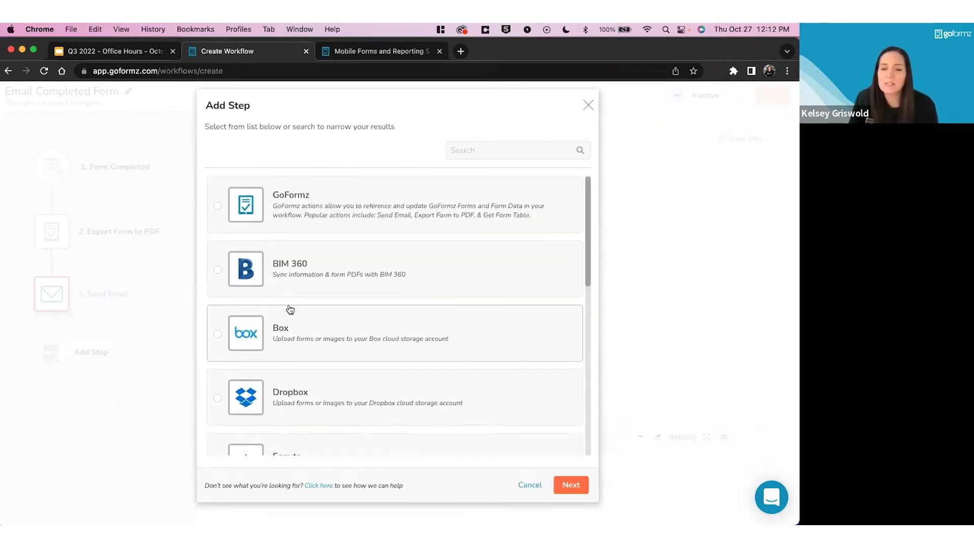
scroll(299, 266, down, 1)
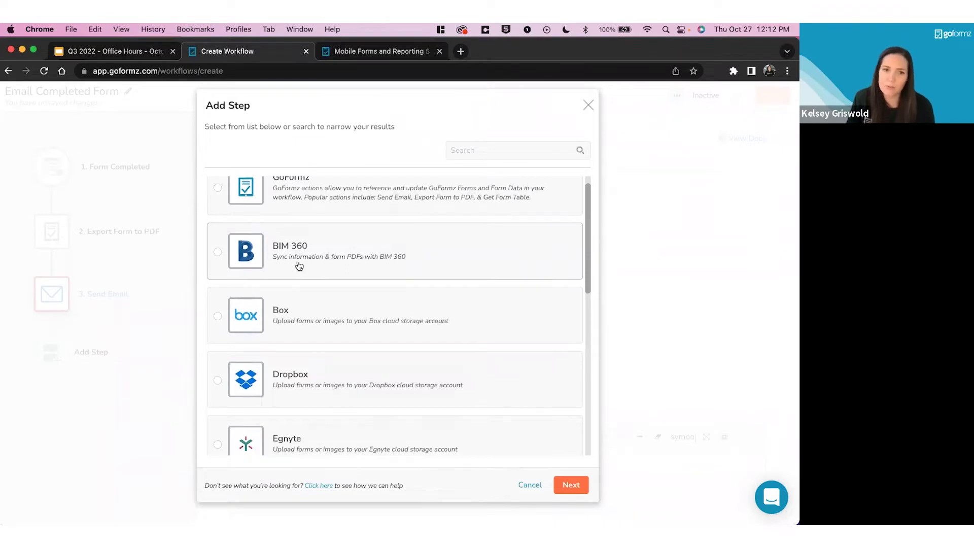
scroll(305, 221, up, 1)
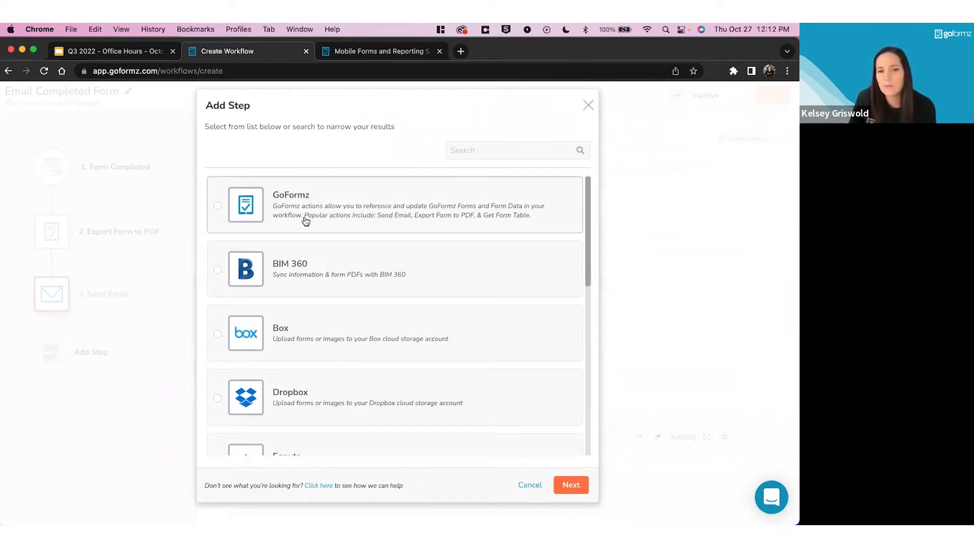
scroll(330, 268, down, 1)
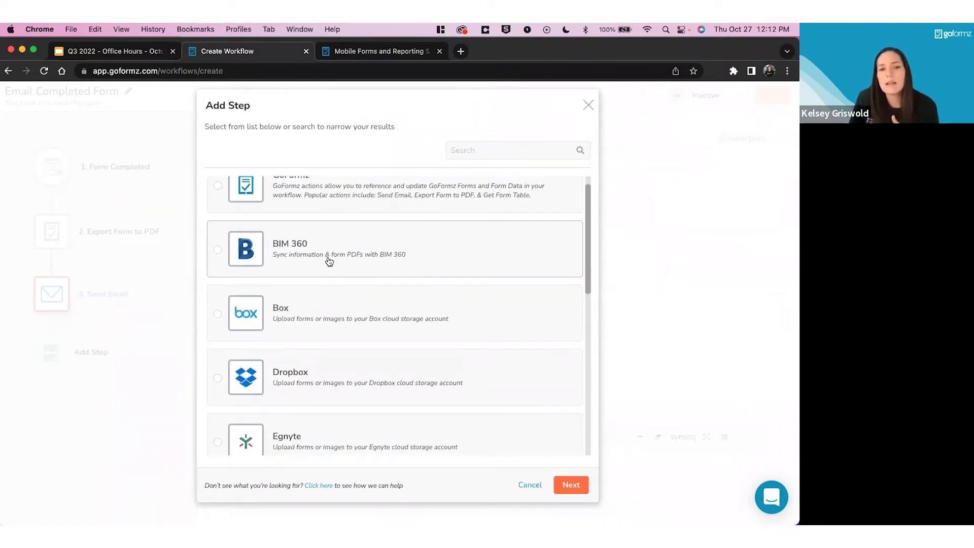
scroll(330, 262, down, 1)
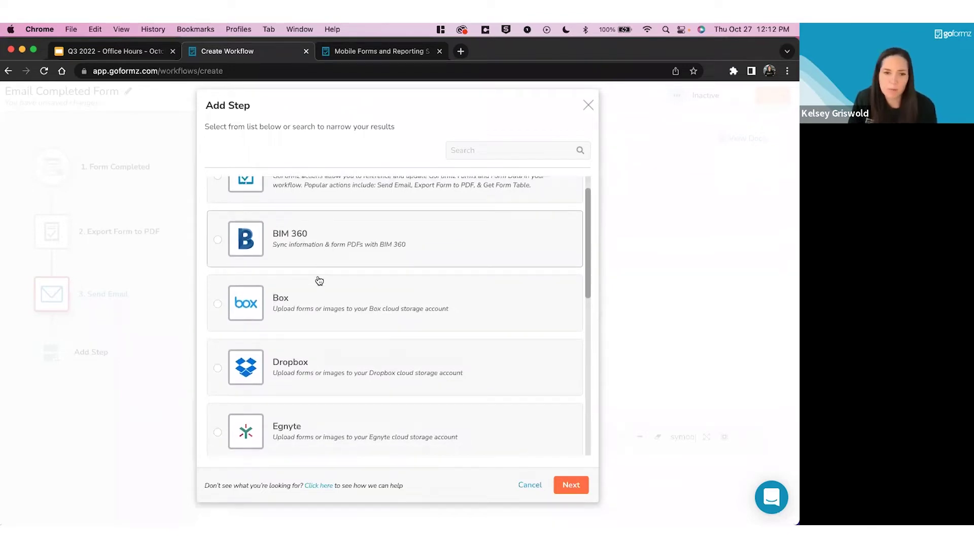
scroll(321, 289, down, 2)
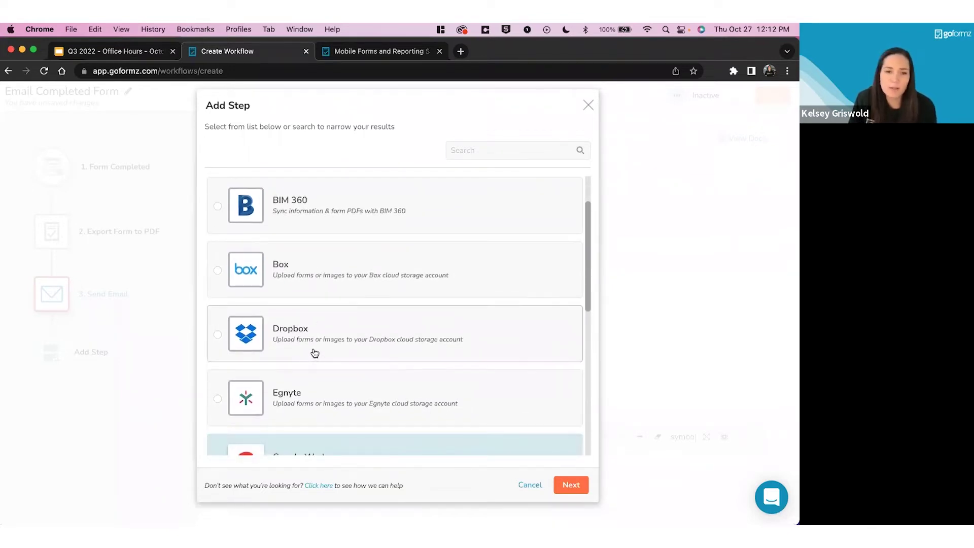
scroll(315, 352, down, 4)
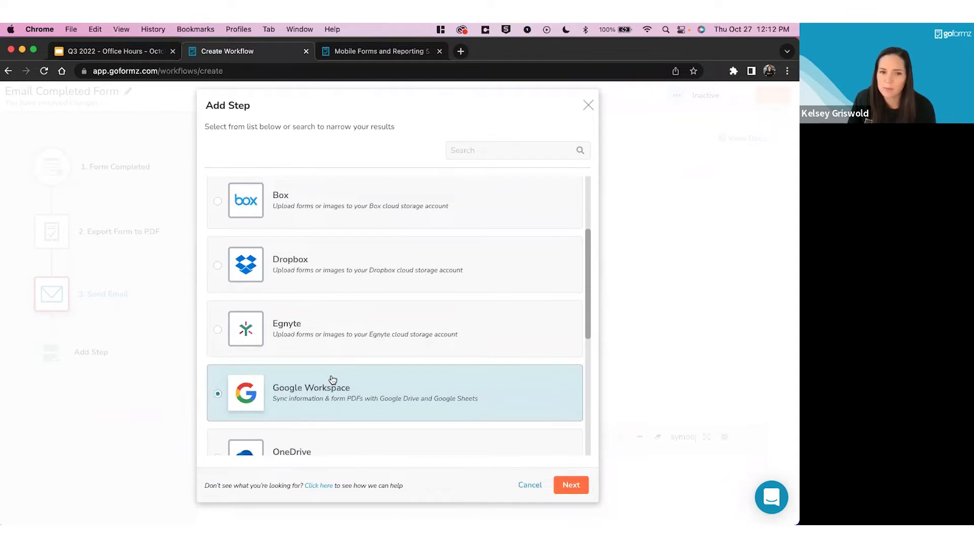
Add the Google Workspace Upload File action to the workflow after the Send Email step.
click(570, 485)
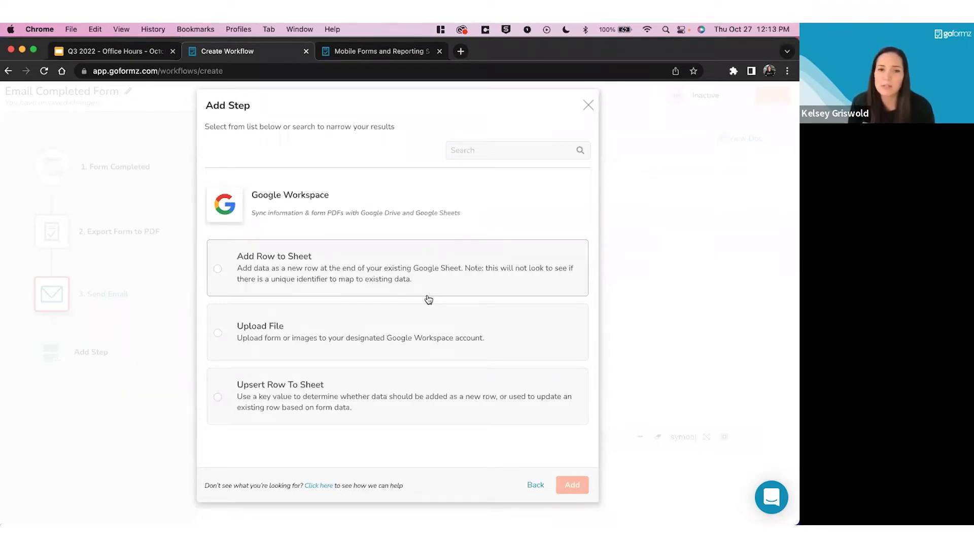
click(412, 330)
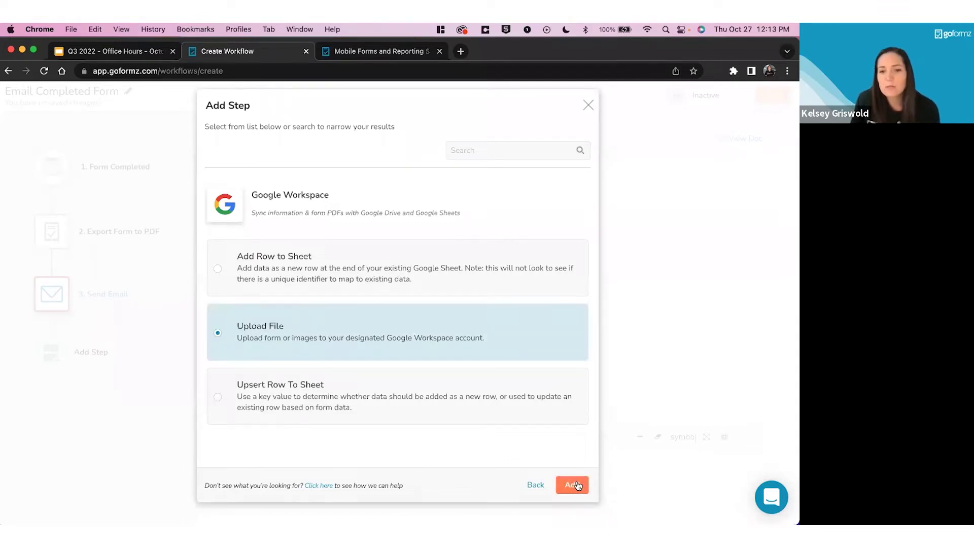
click(572, 484)
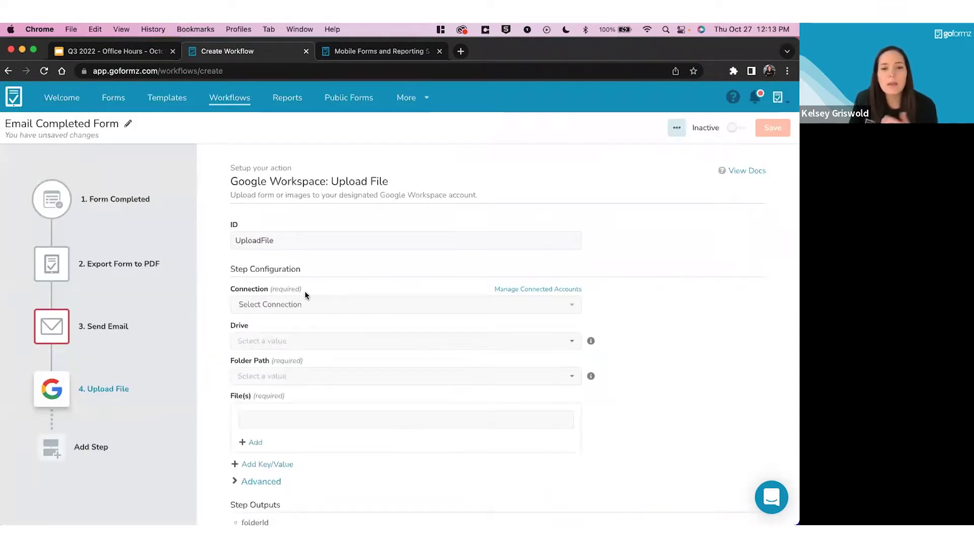
Review the Upload File step's connection, drive, folder path and file settings, and reopen the Send Email step.
scroll(305, 293, down, 2)
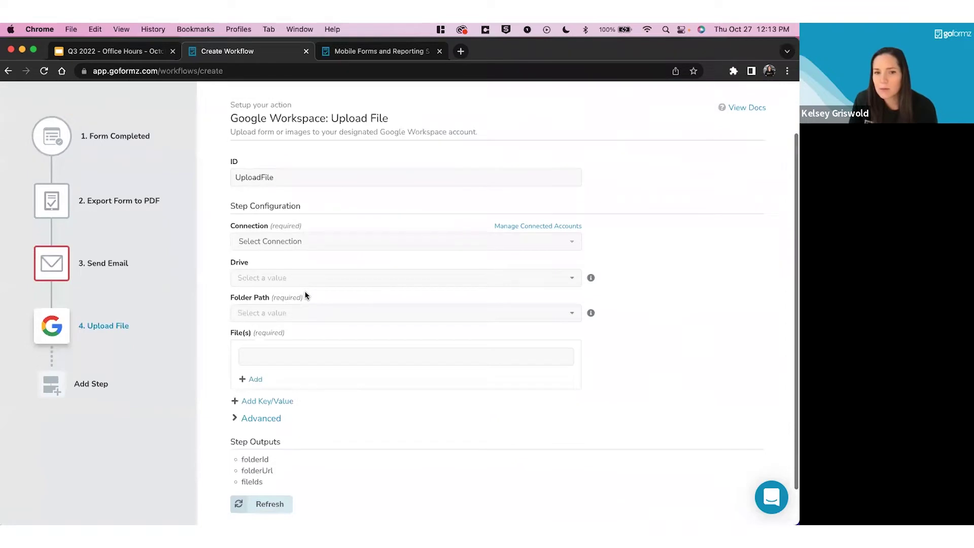
scroll(304, 293, up, 2)
scroll(86, 291, up, 2)
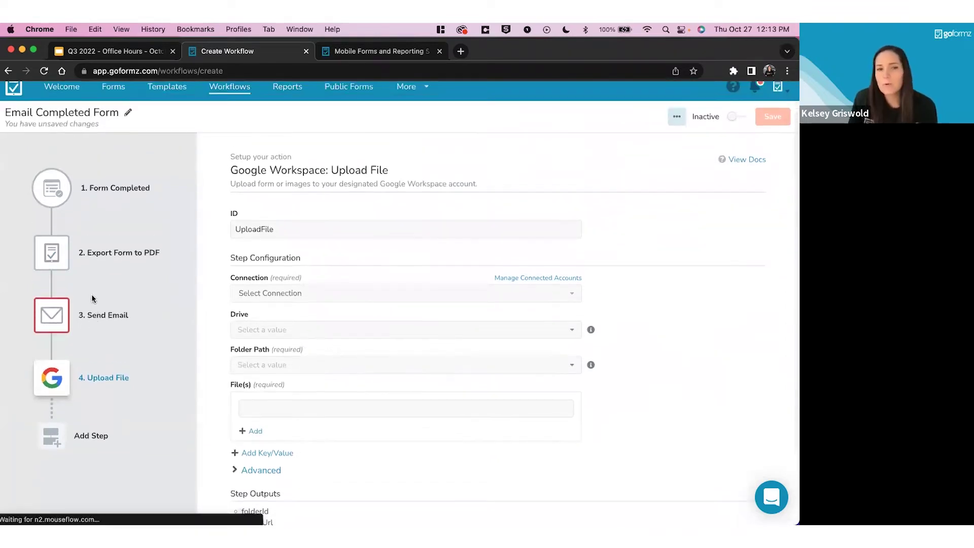
click(91, 300)
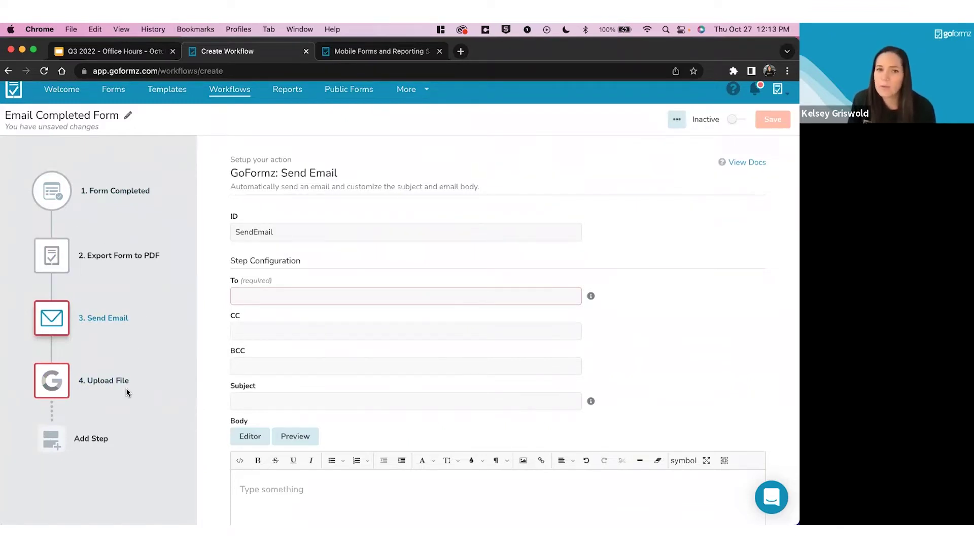
scroll(126, 388, up, 1)
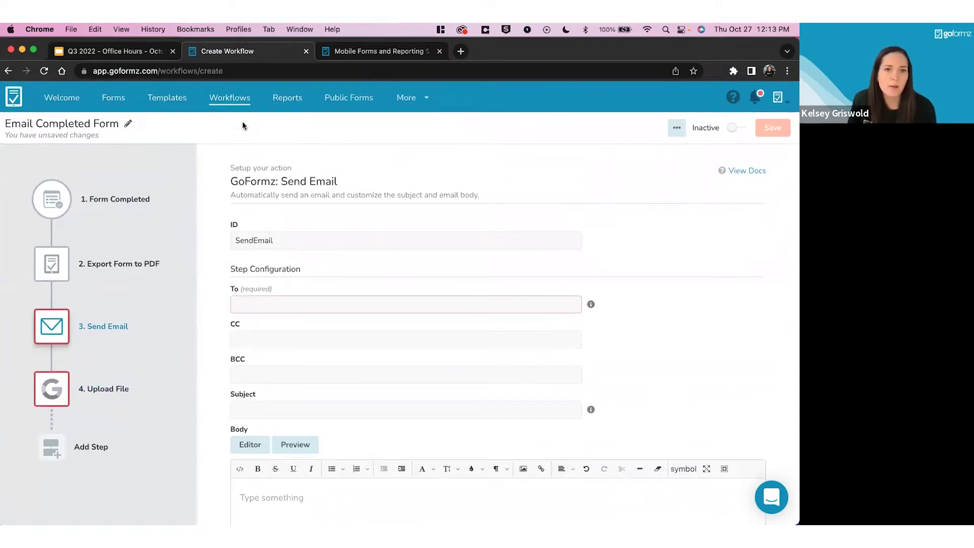
Leave the workflow without saving it and open the App Connections page.
click(241, 100)
click(514, 321)
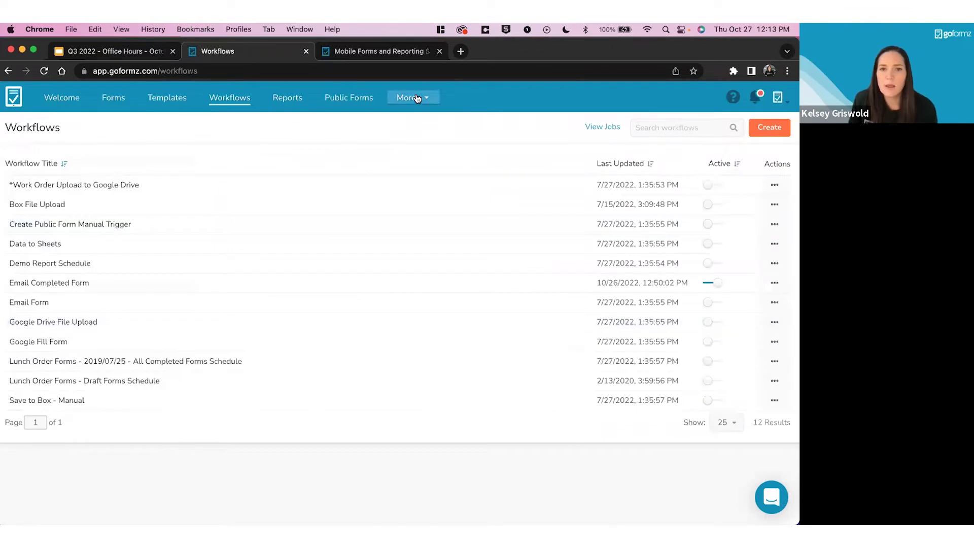
click(416, 98)
click(425, 130)
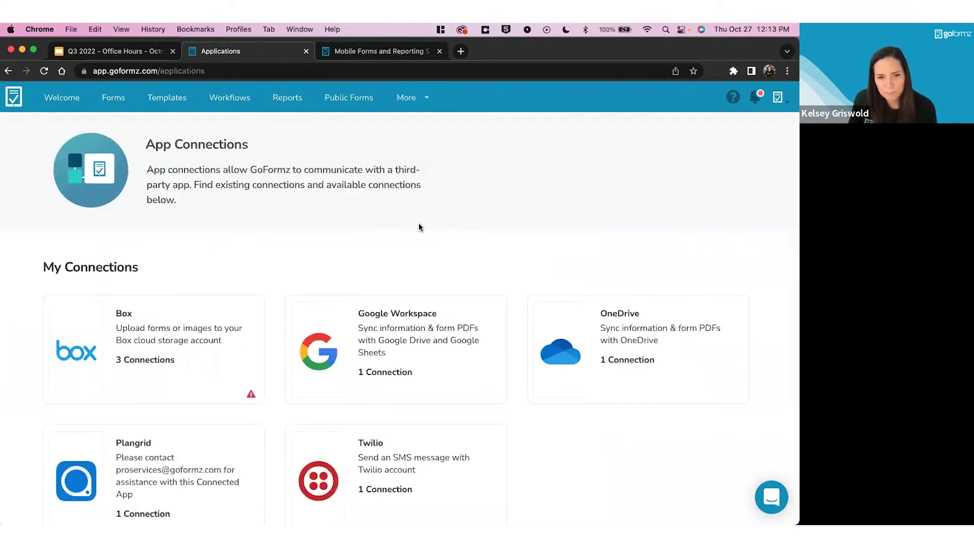
Examine the apps listed under My Connections and Available Connections.
scroll(411, 230, down, 1)
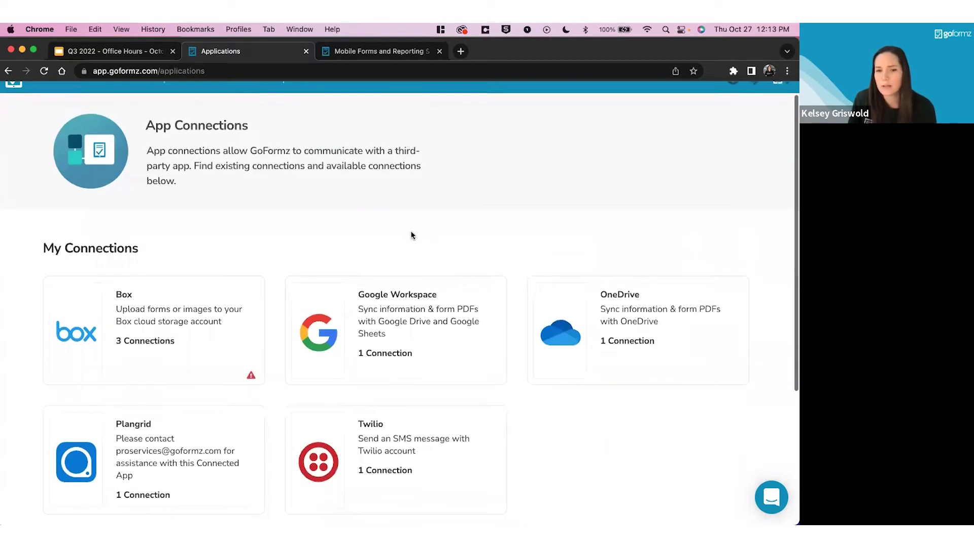
scroll(411, 235, down, 1)
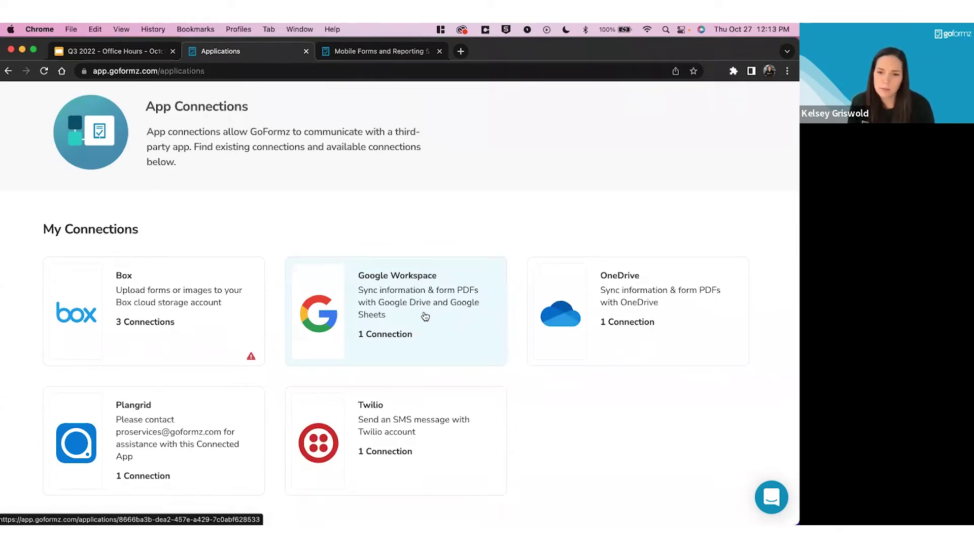
scroll(425, 316, down, 5)
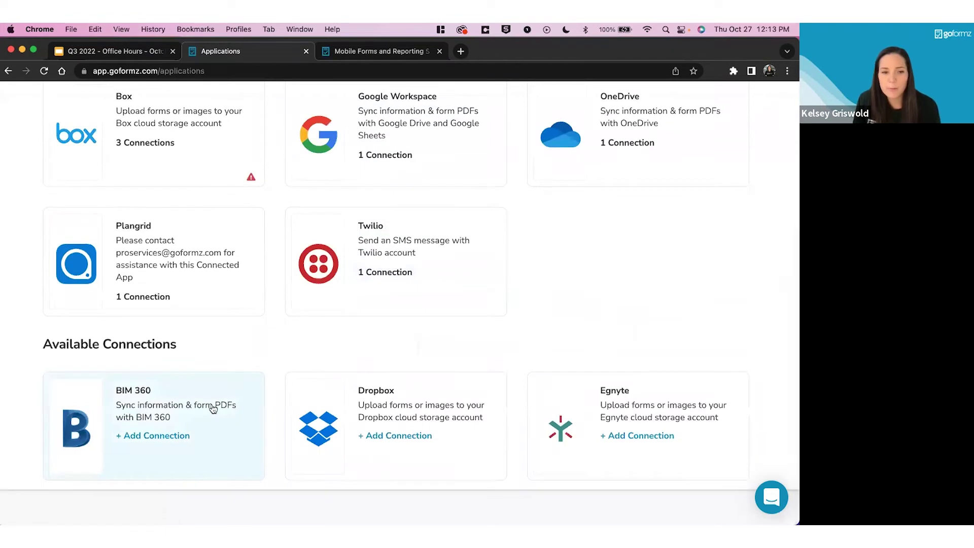
scroll(213, 400, up, 2)
scroll(202, 274, up, 1)
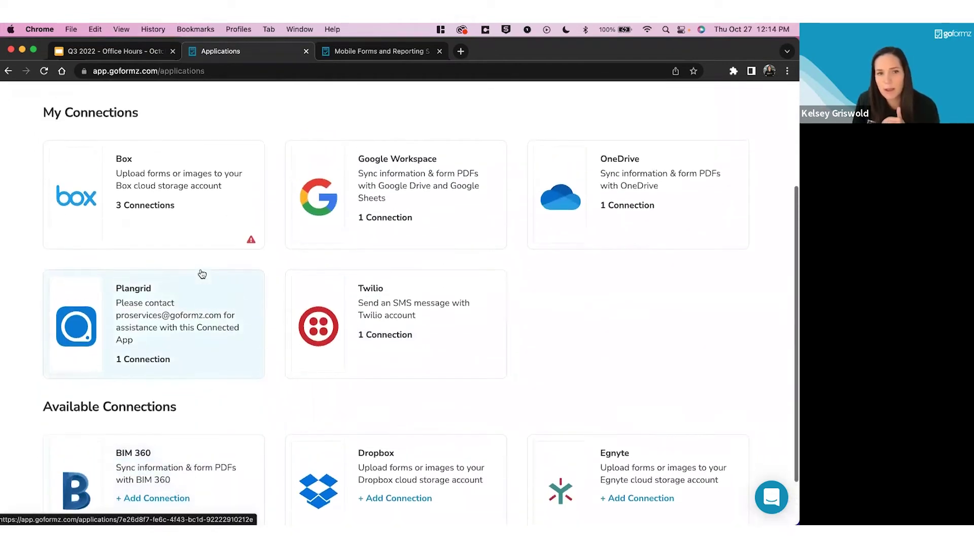
scroll(202, 274, down, 2)
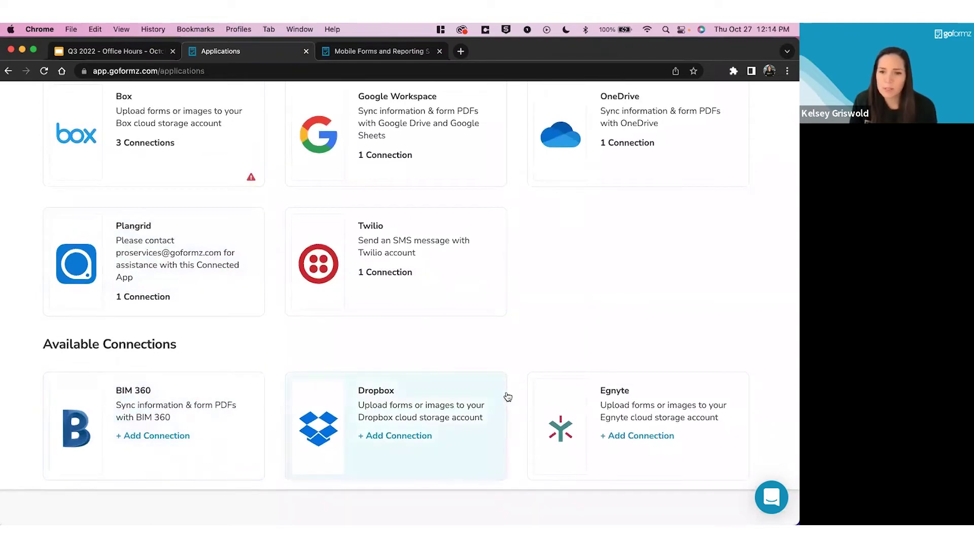
scroll(266, 330, up, 2)
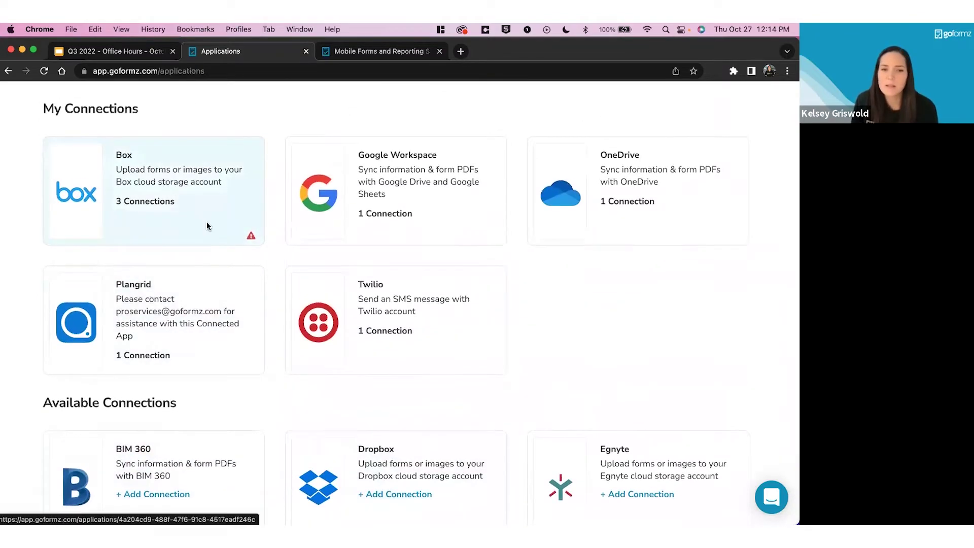
Open the Box connections and check their authentication status and the actions offered for Box Connection 1.
click(206, 221)
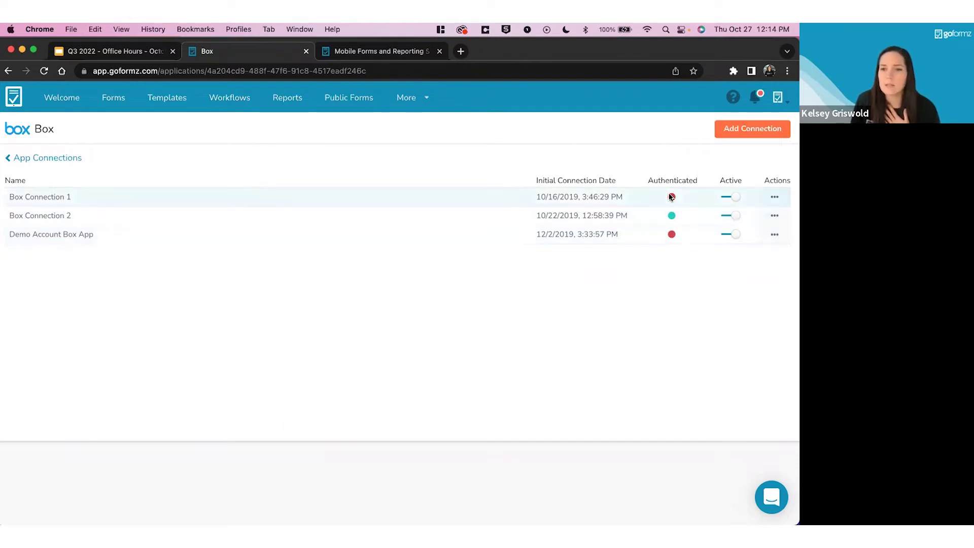
click(774, 198)
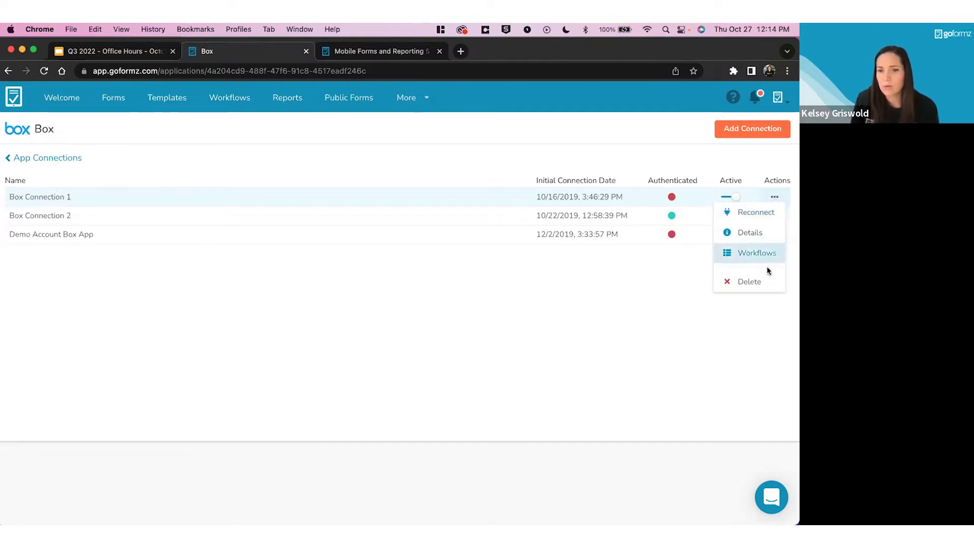
click(632, 299)
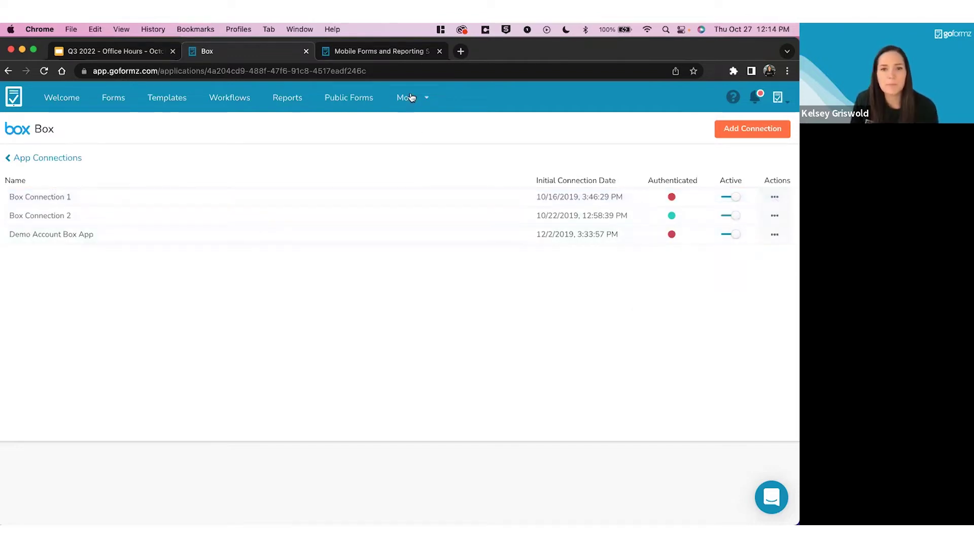
click(247, 99)
click(769, 128)
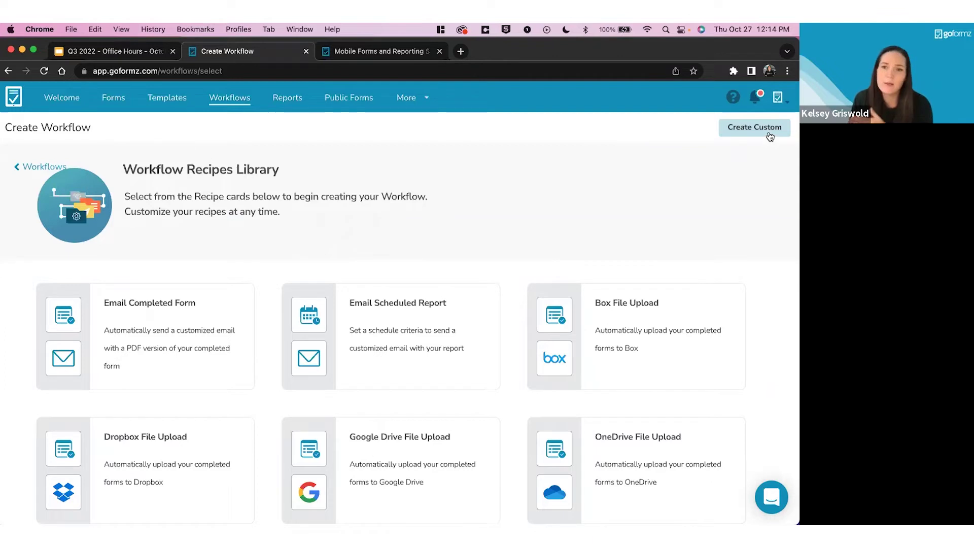
click(754, 127)
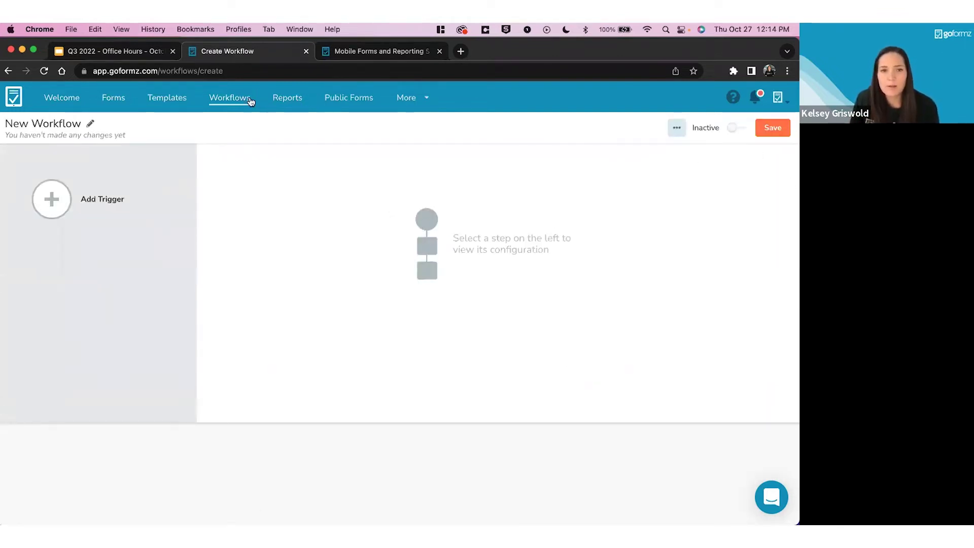
Start a custom workflow from the Workflow Recipes Library.
click(243, 114)
click(752, 133)
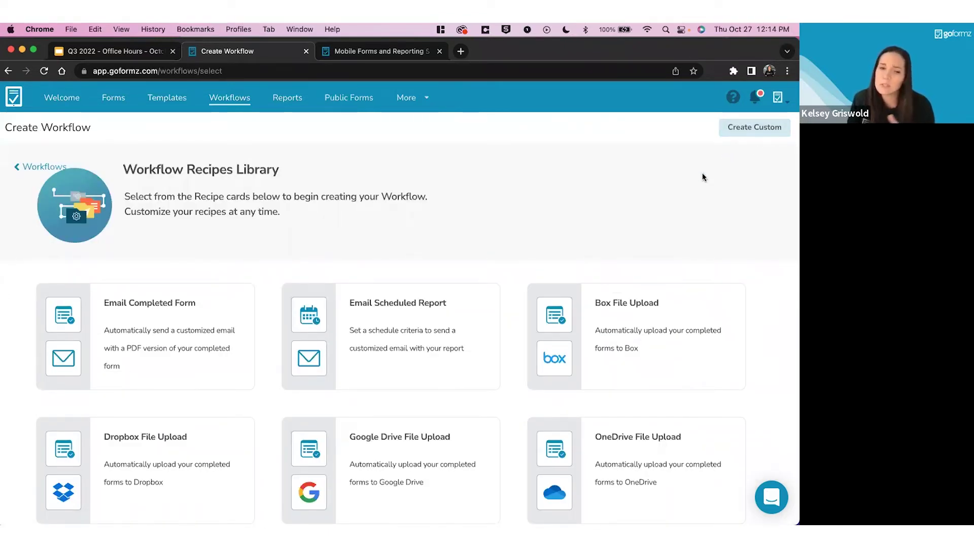
click(747, 127)
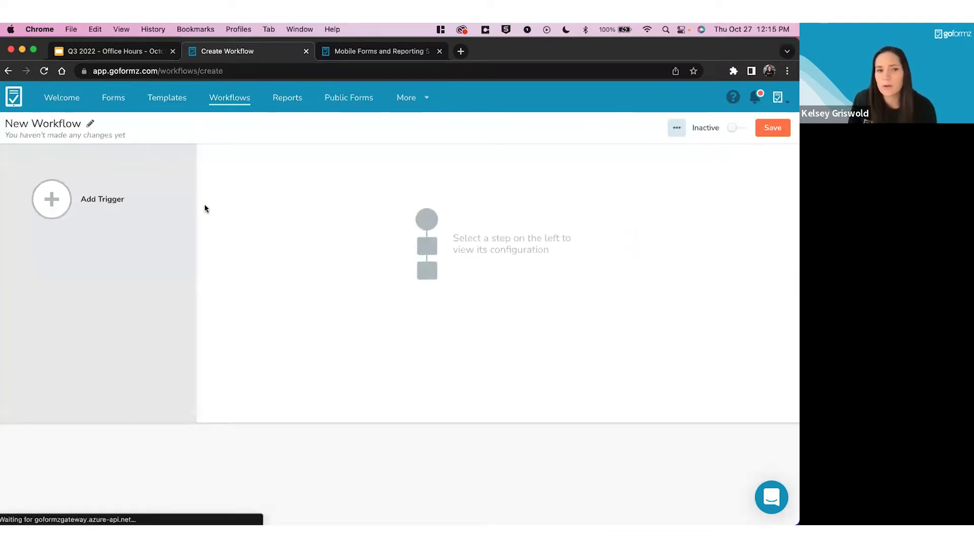
Review the available triggers and add the Form Completed trigger to the custom workflow.
click(50, 200)
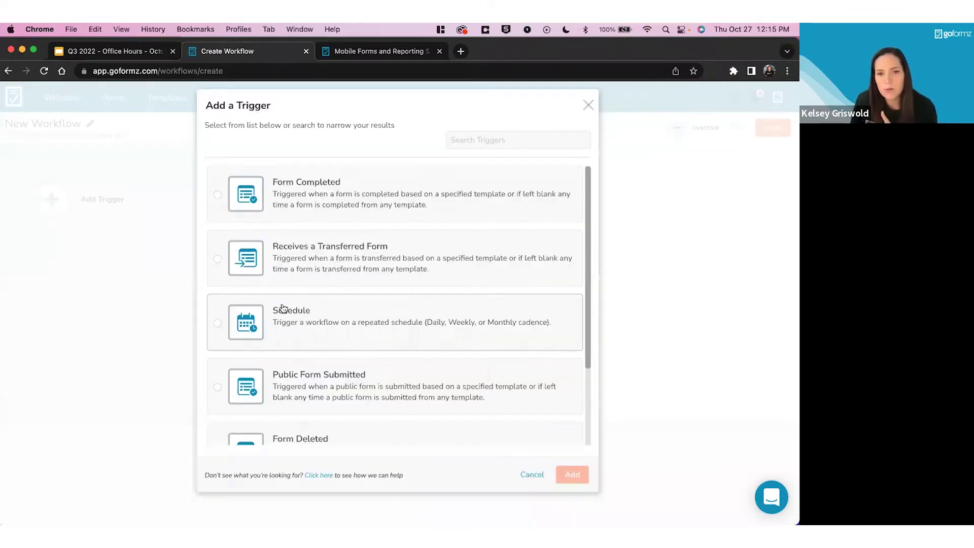
scroll(278, 308, down, 1)
scroll(280, 308, up, 1)
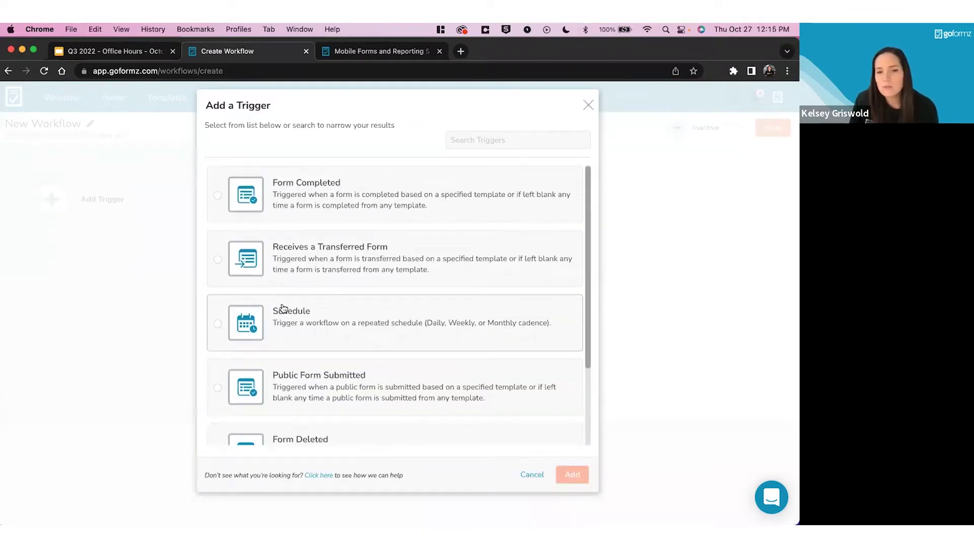
scroll(283, 307, down, 2)
scroll(281, 306, up, 2)
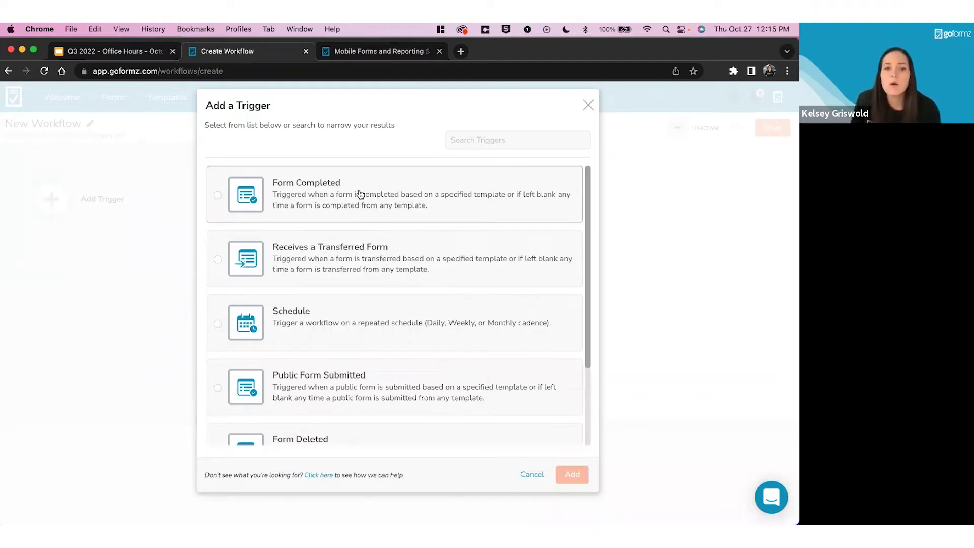
click(357, 208)
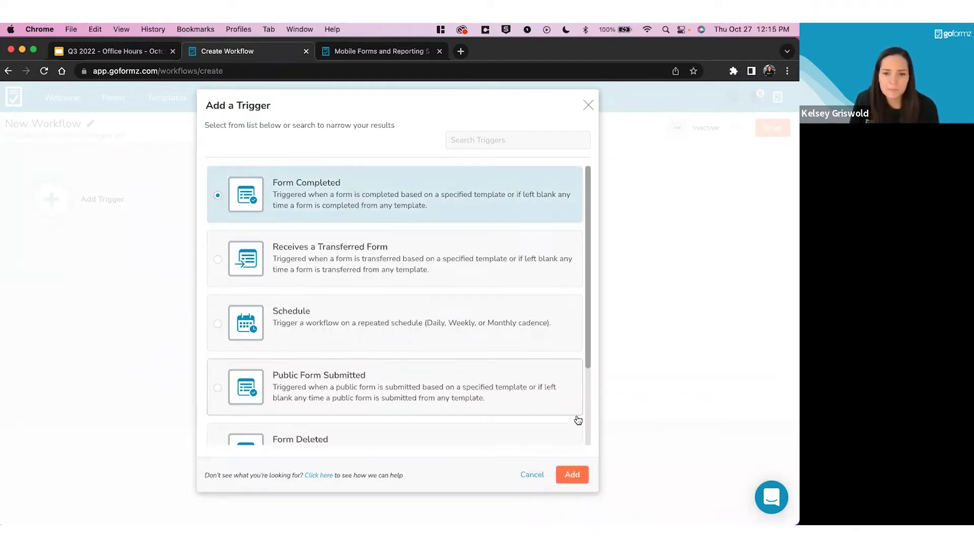
click(572, 475)
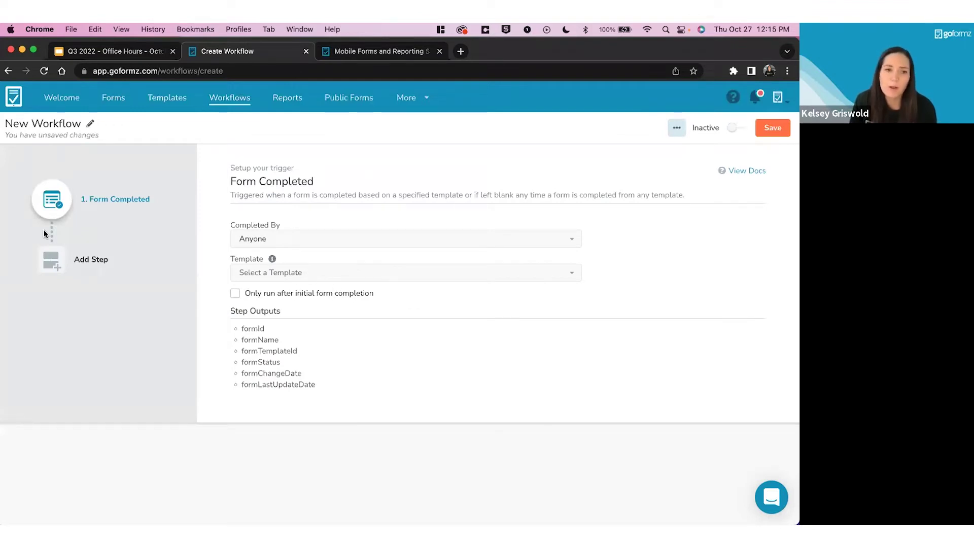
Open the step selection for the custom workflow and examine the apps offered, including Box, Google Workspace, OneDrive and Procore.
click(60, 267)
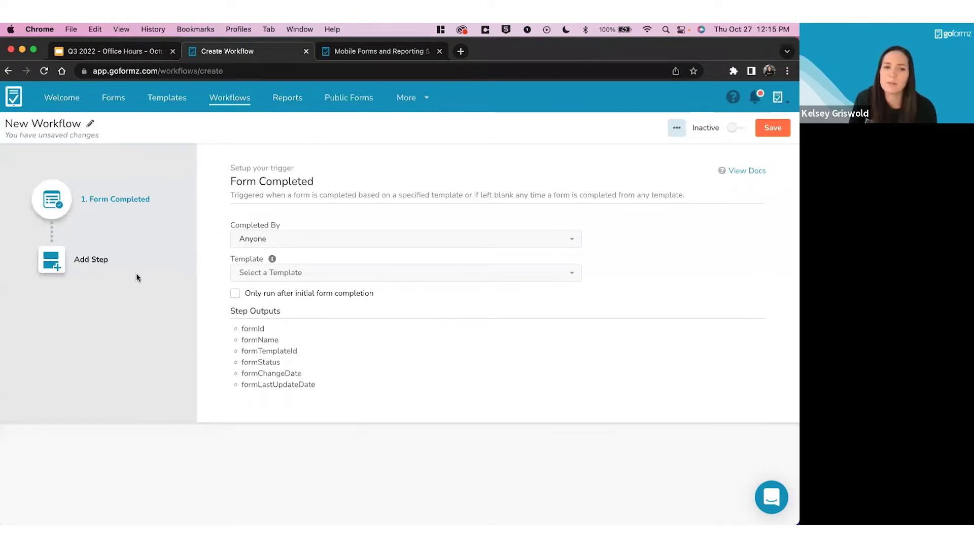
scroll(373, 313, down, 3)
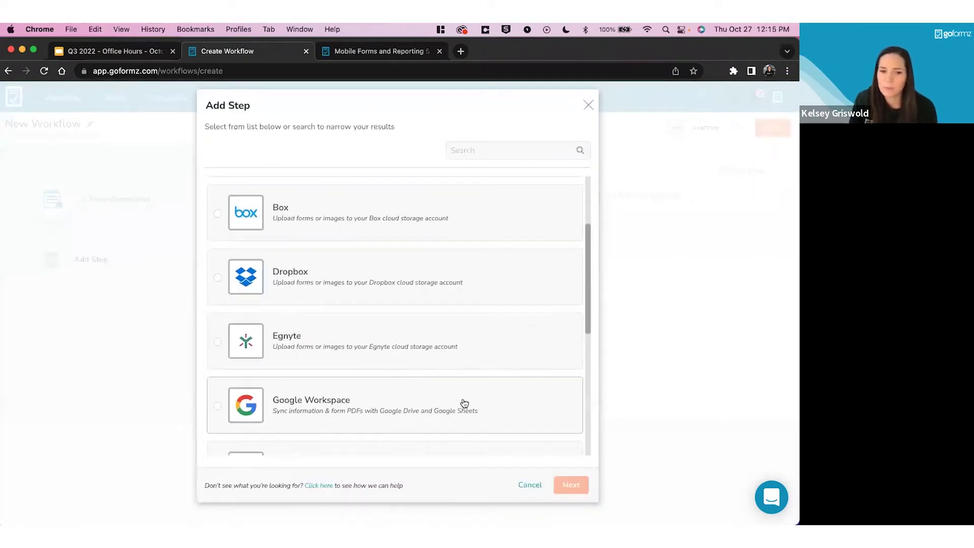
scroll(472, 399, down, 3)
scroll(472, 399, down, 3)
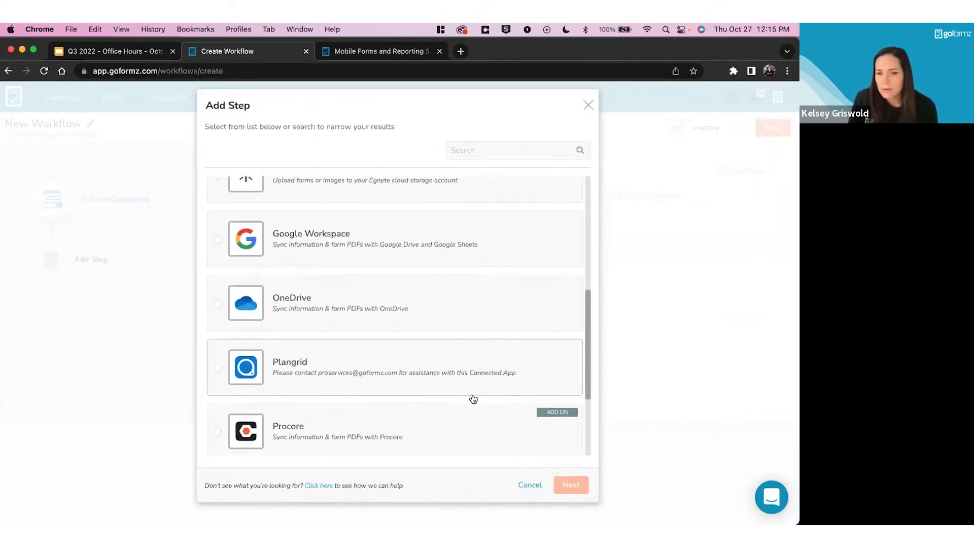
scroll(473, 399, up, 2)
scroll(473, 399, up, 5)
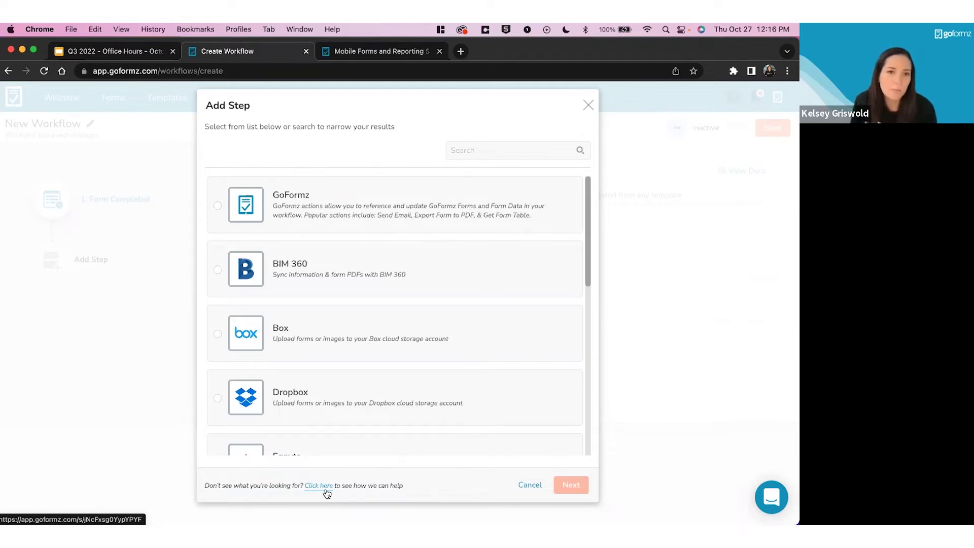
click(113, 53)
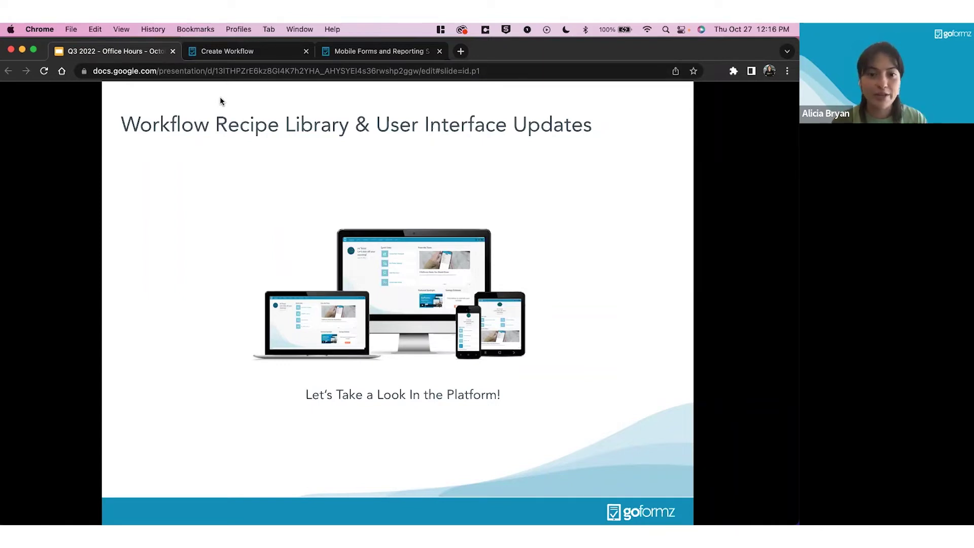
click(232, 53)
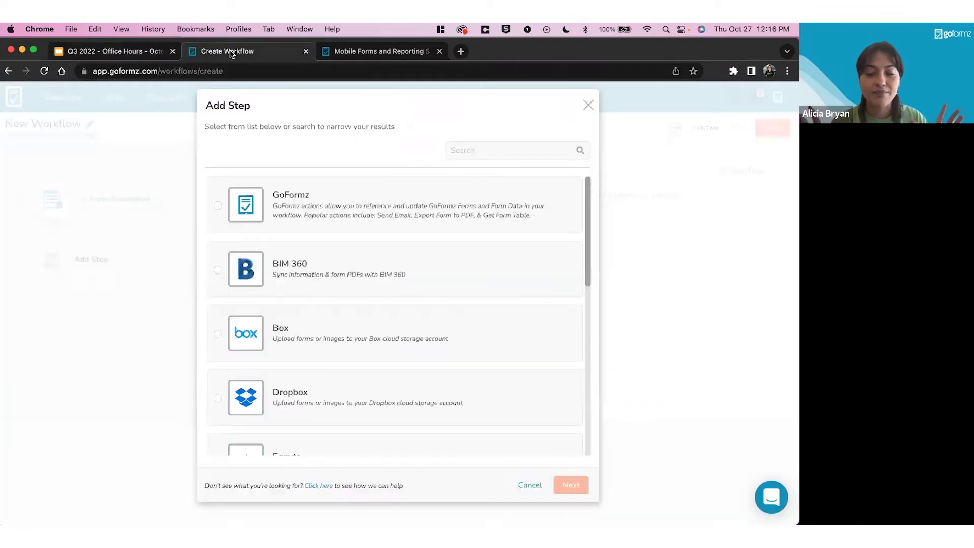
Leave the custom workflow without saving it and create a workflow from the Email Completed Form recipe.
click(586, 107)
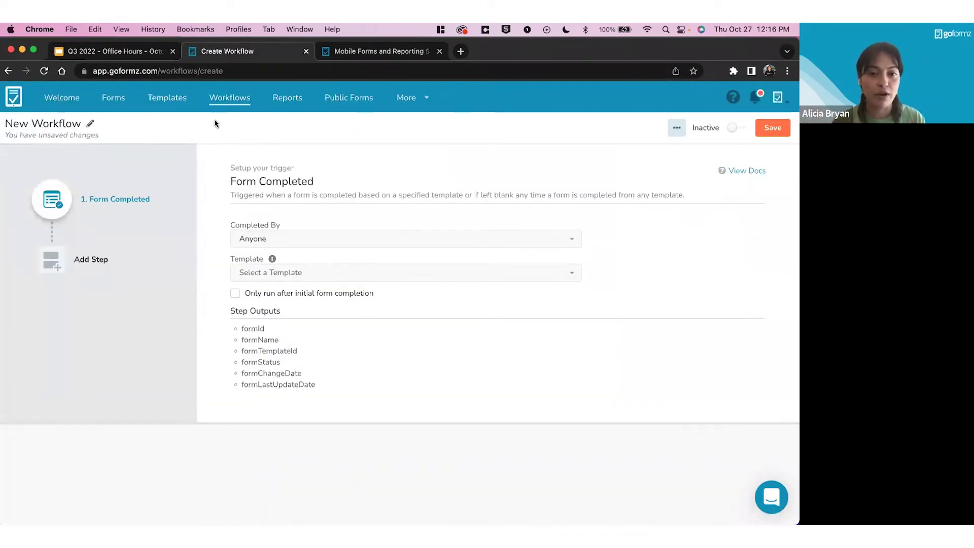
click(224, 99)
click(534, 326)
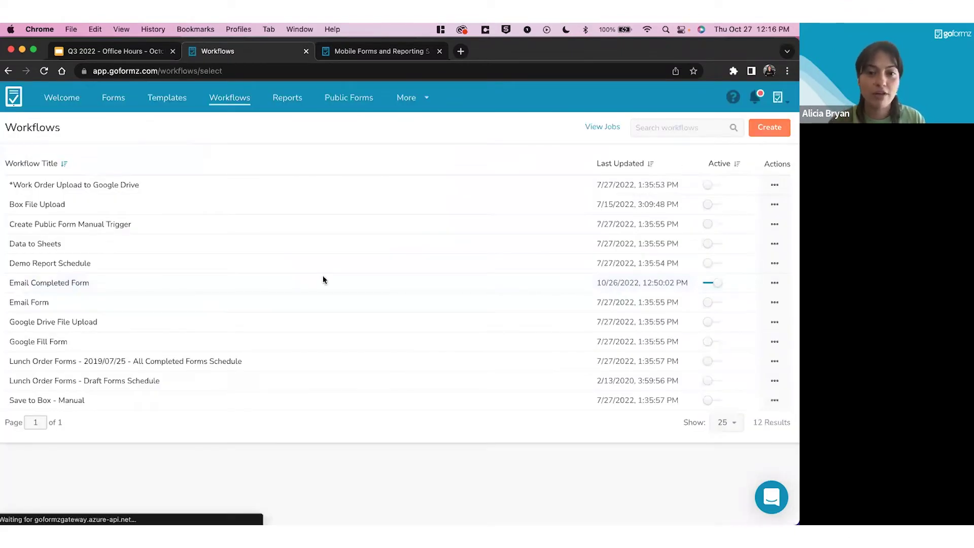
click(208, 336)
Add a Google Workspace Upload File step after Send Email and look over its configuration fields.
click(50, 378)
scroll(244, 388, down, 2)
scroll(244, 388, down, 3)
click(298, 348)
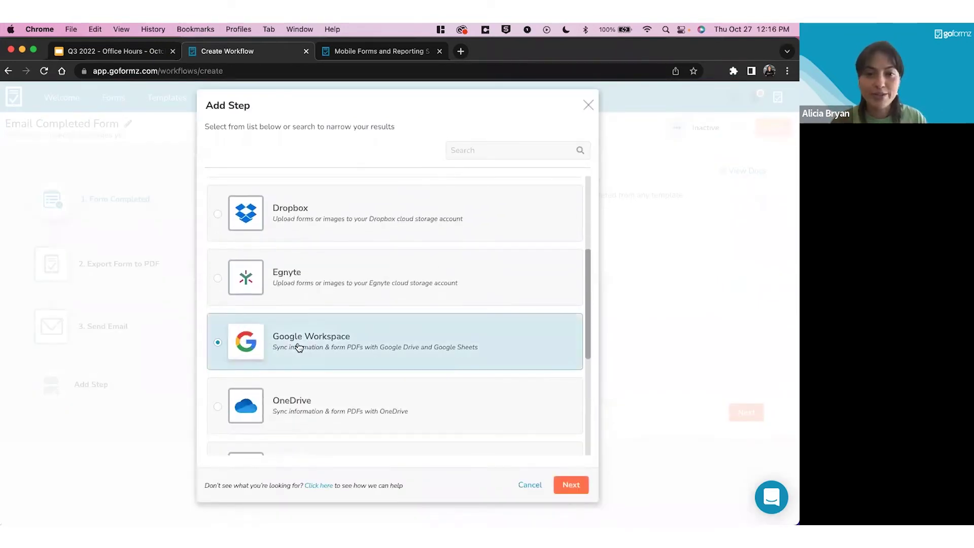
click(573, 484)
click(390, 335)
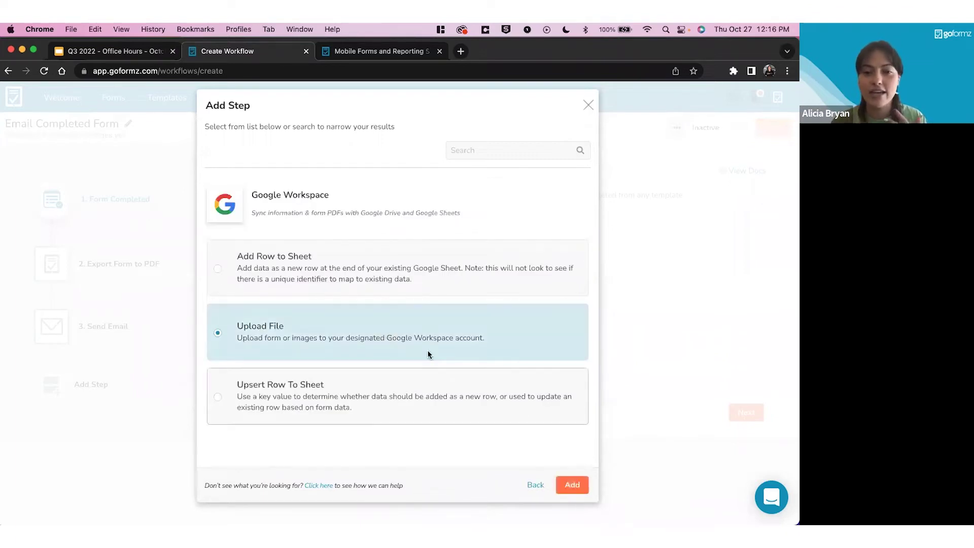
click(572, 484)
scroll(529, 472, down, 2)
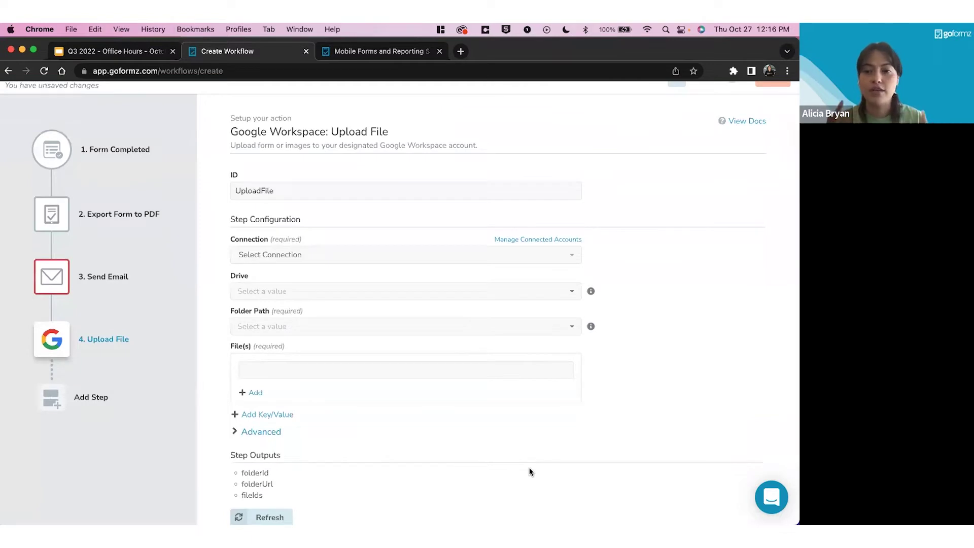
scroll(529, 469, up, 2)
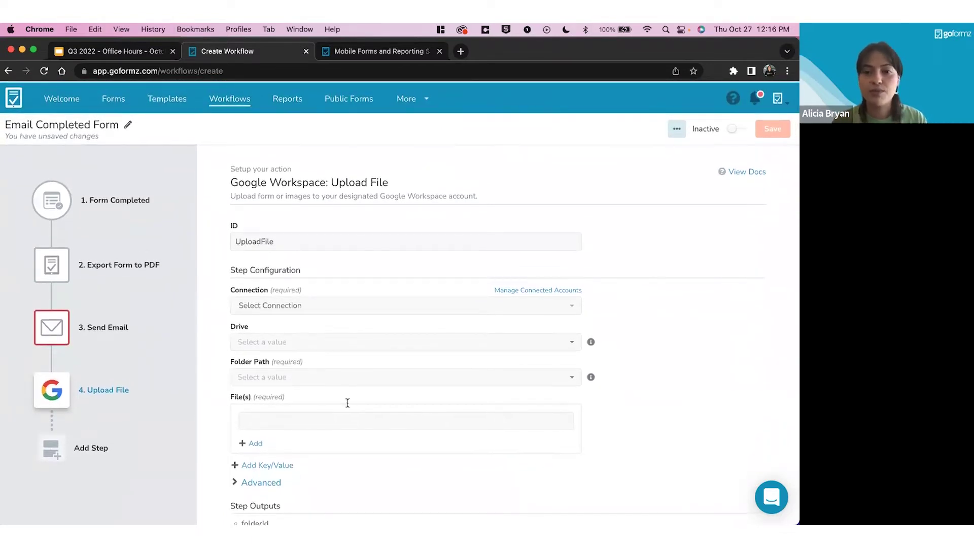